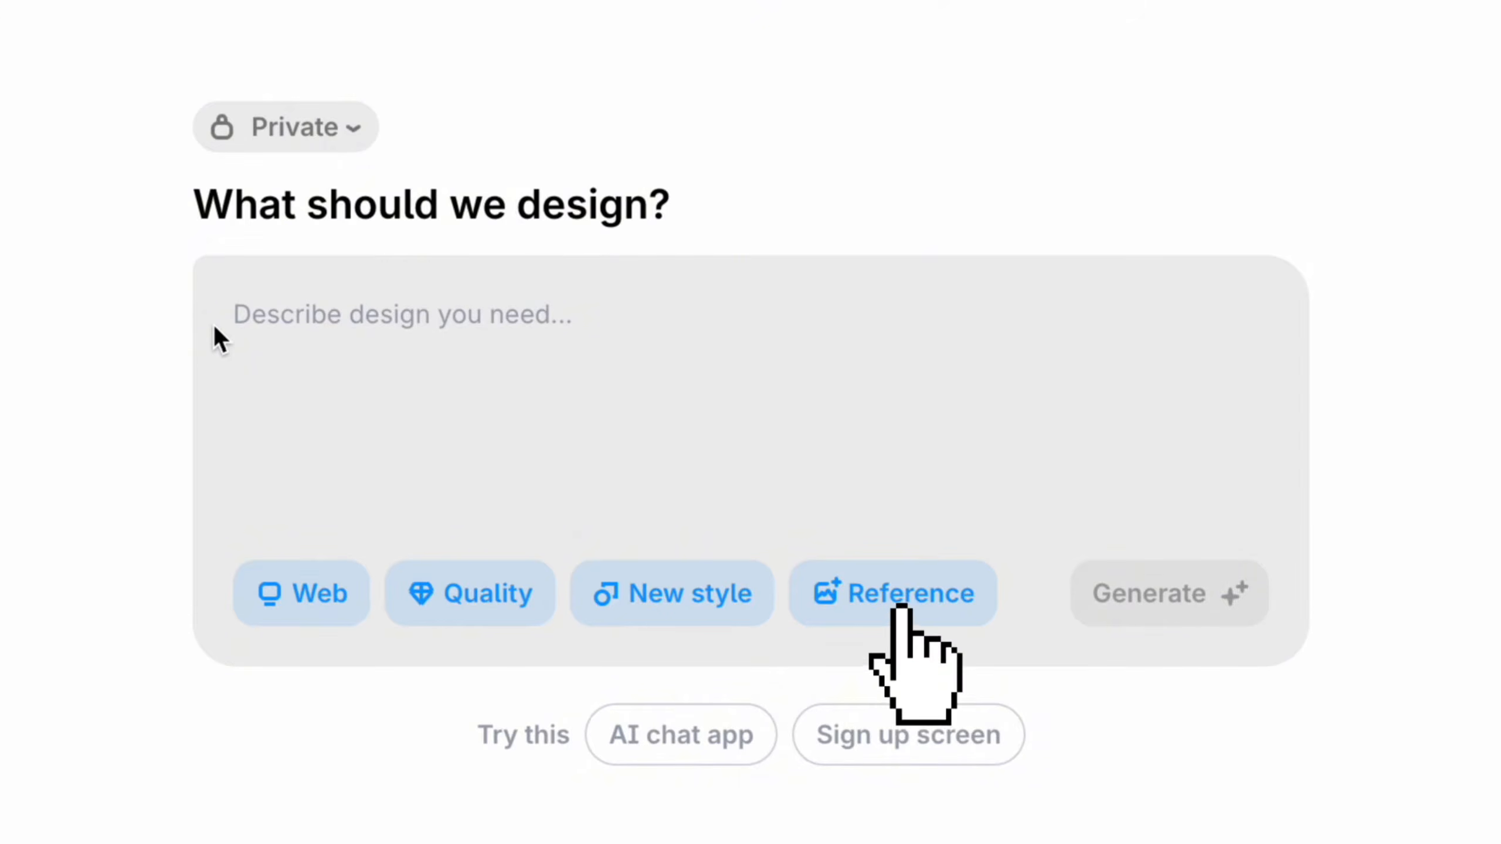
- Enter the prompt "Home screen of a well-being application that allows me to track my emotions and provides recommendations on how to stay positive and reduce stress"
left_click(293, 335)
type("Home screen of ")
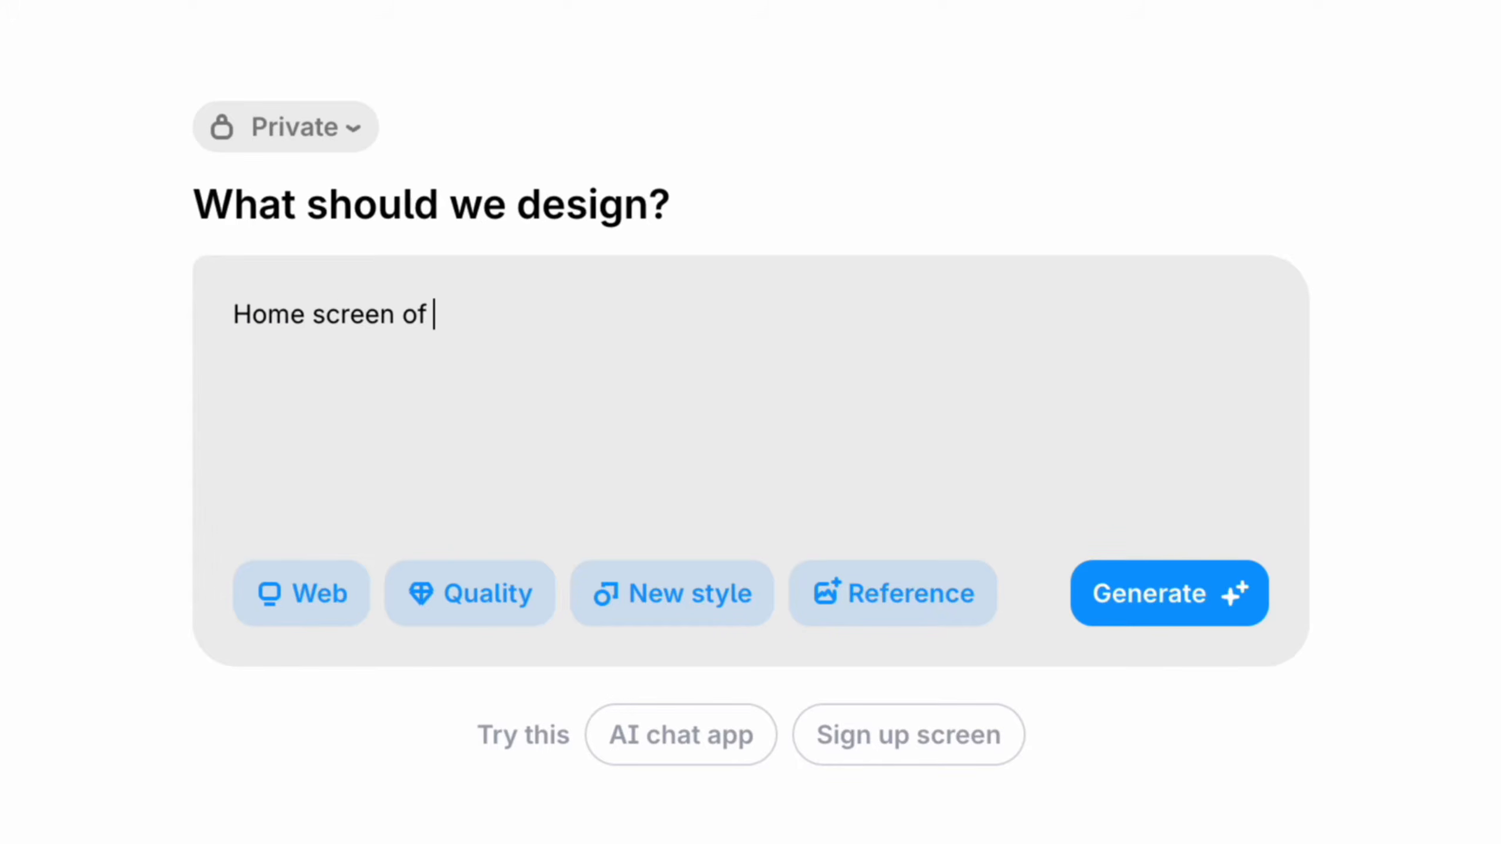
type("a well-being applica")
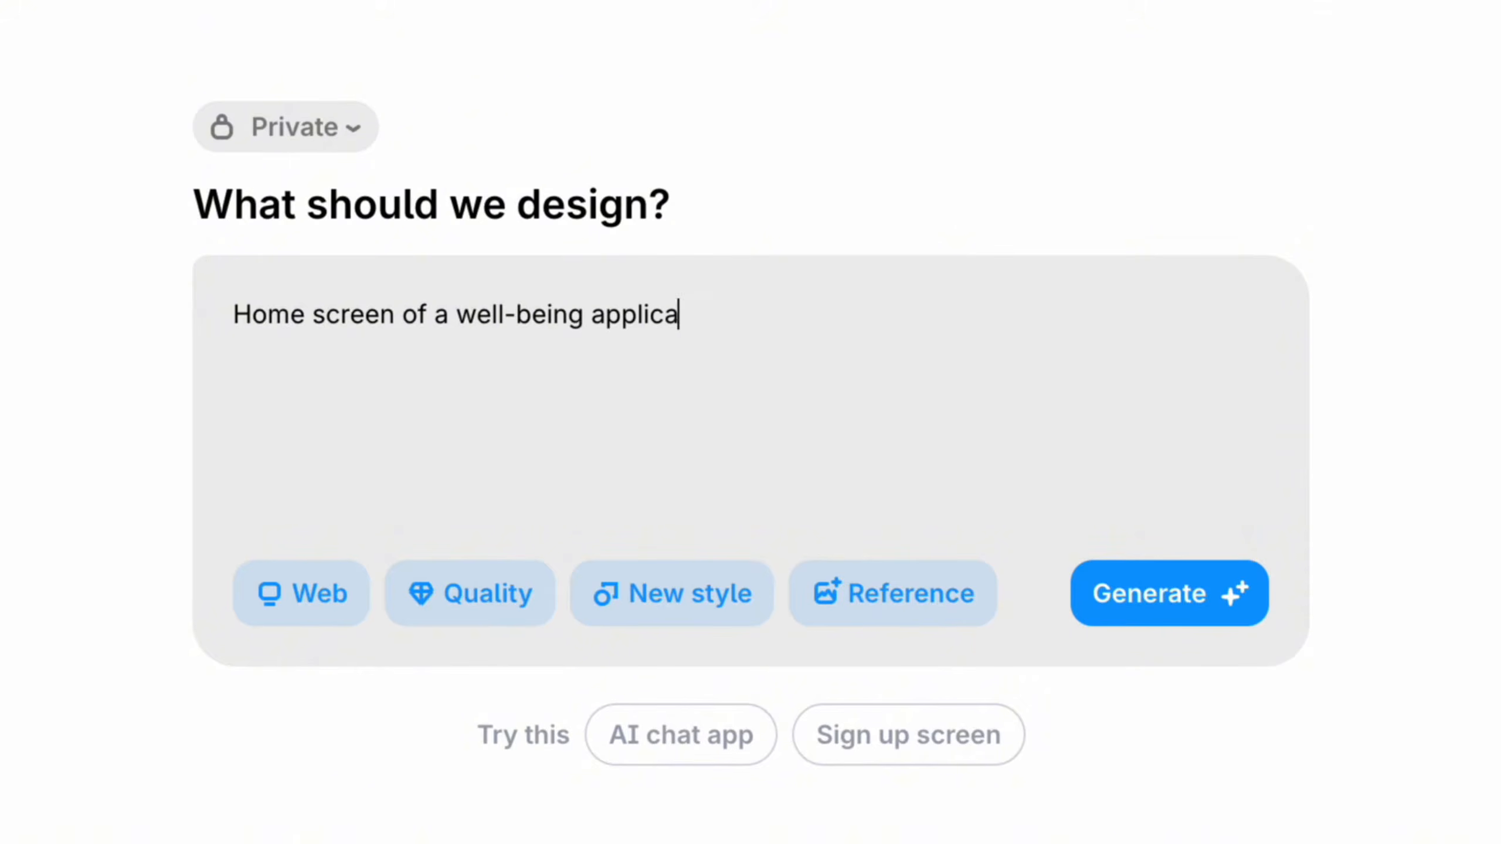
type("tion that allows me to tra")
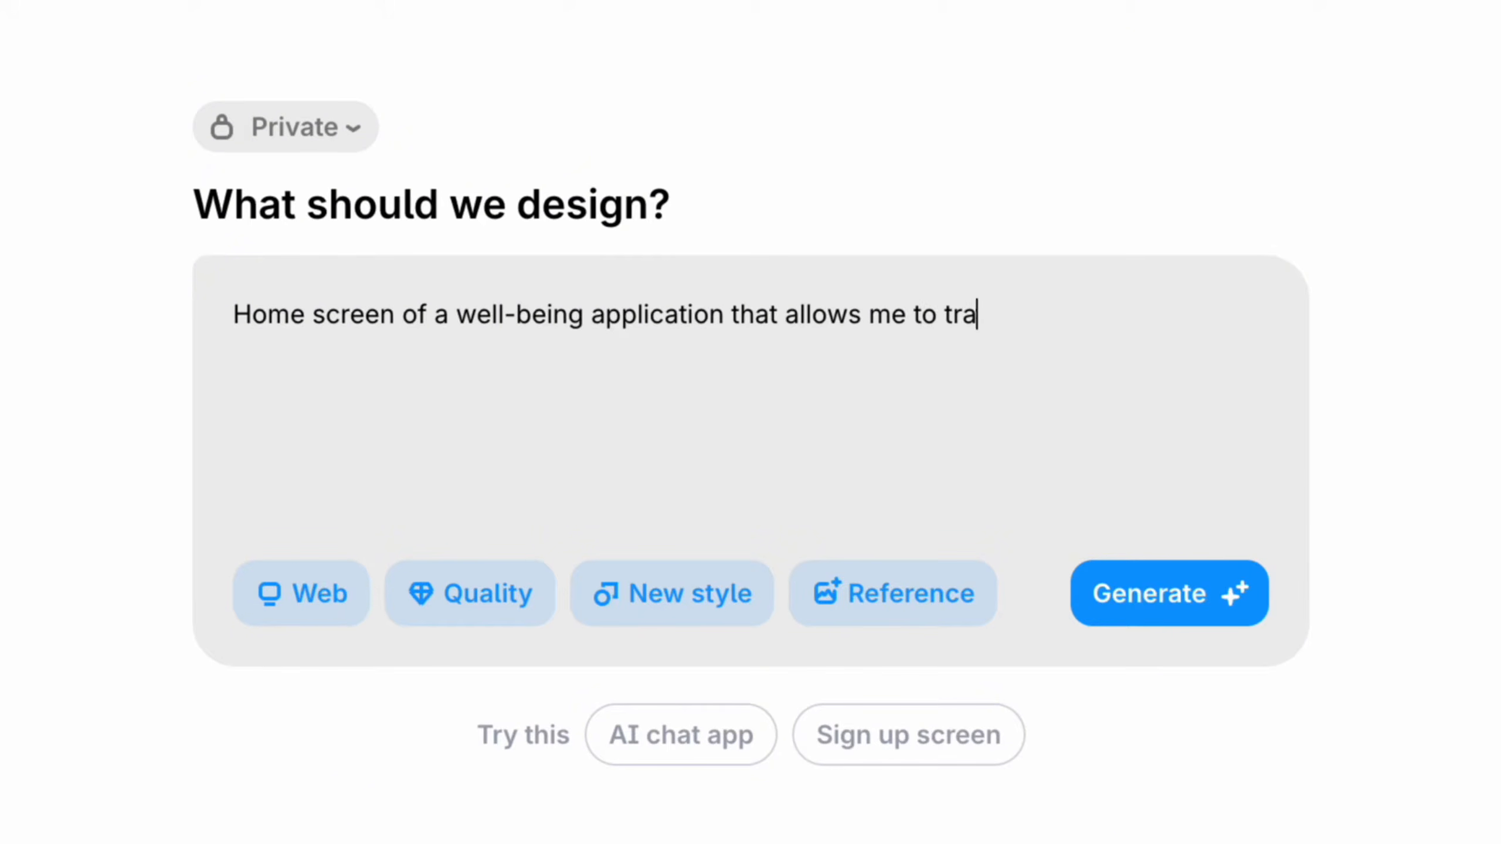
type("ck my emotions and provides ")
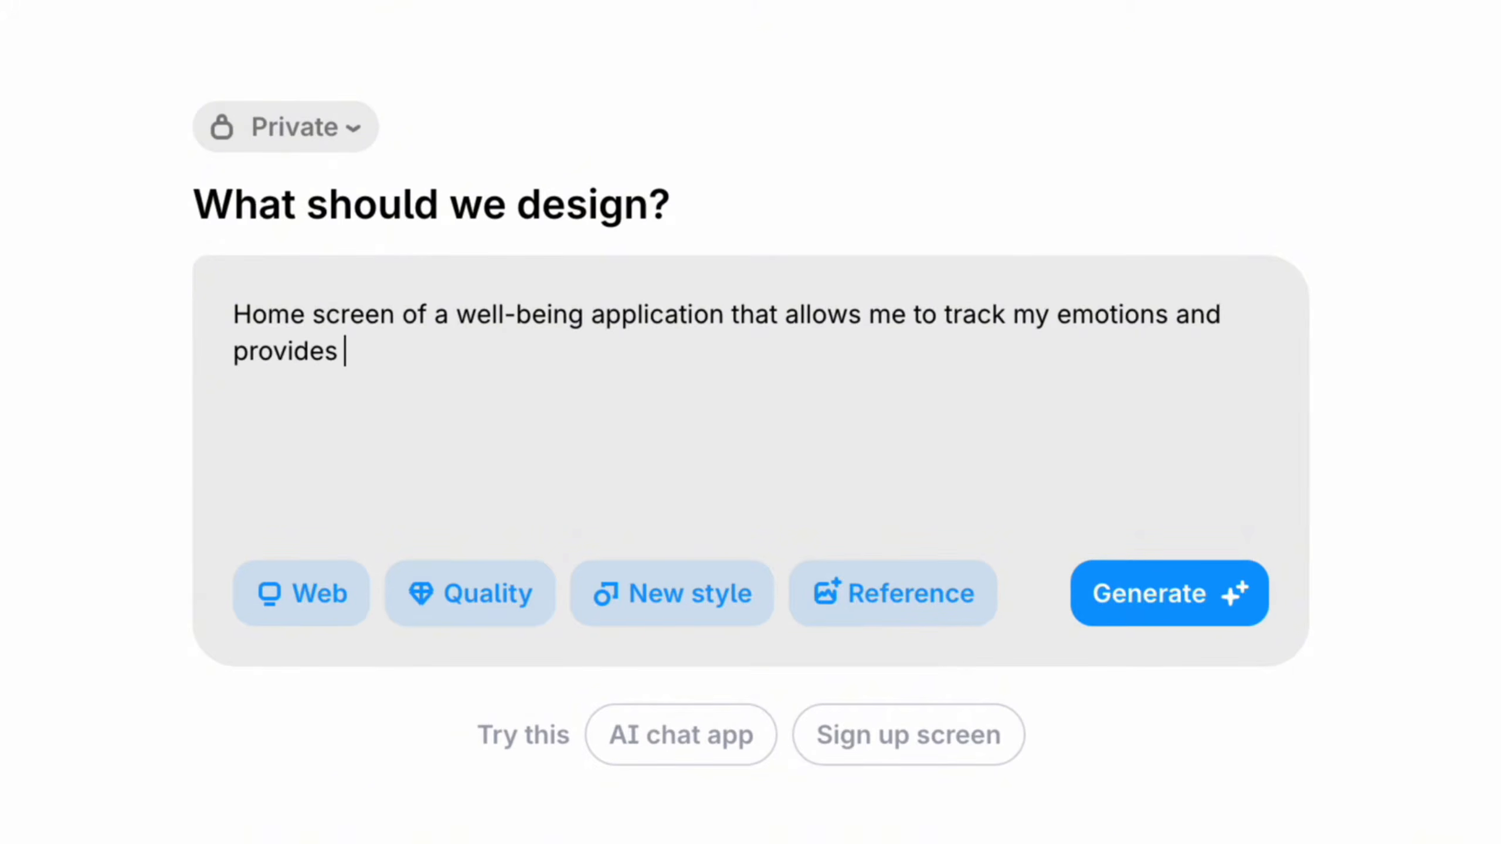
type("recommendations on how to")
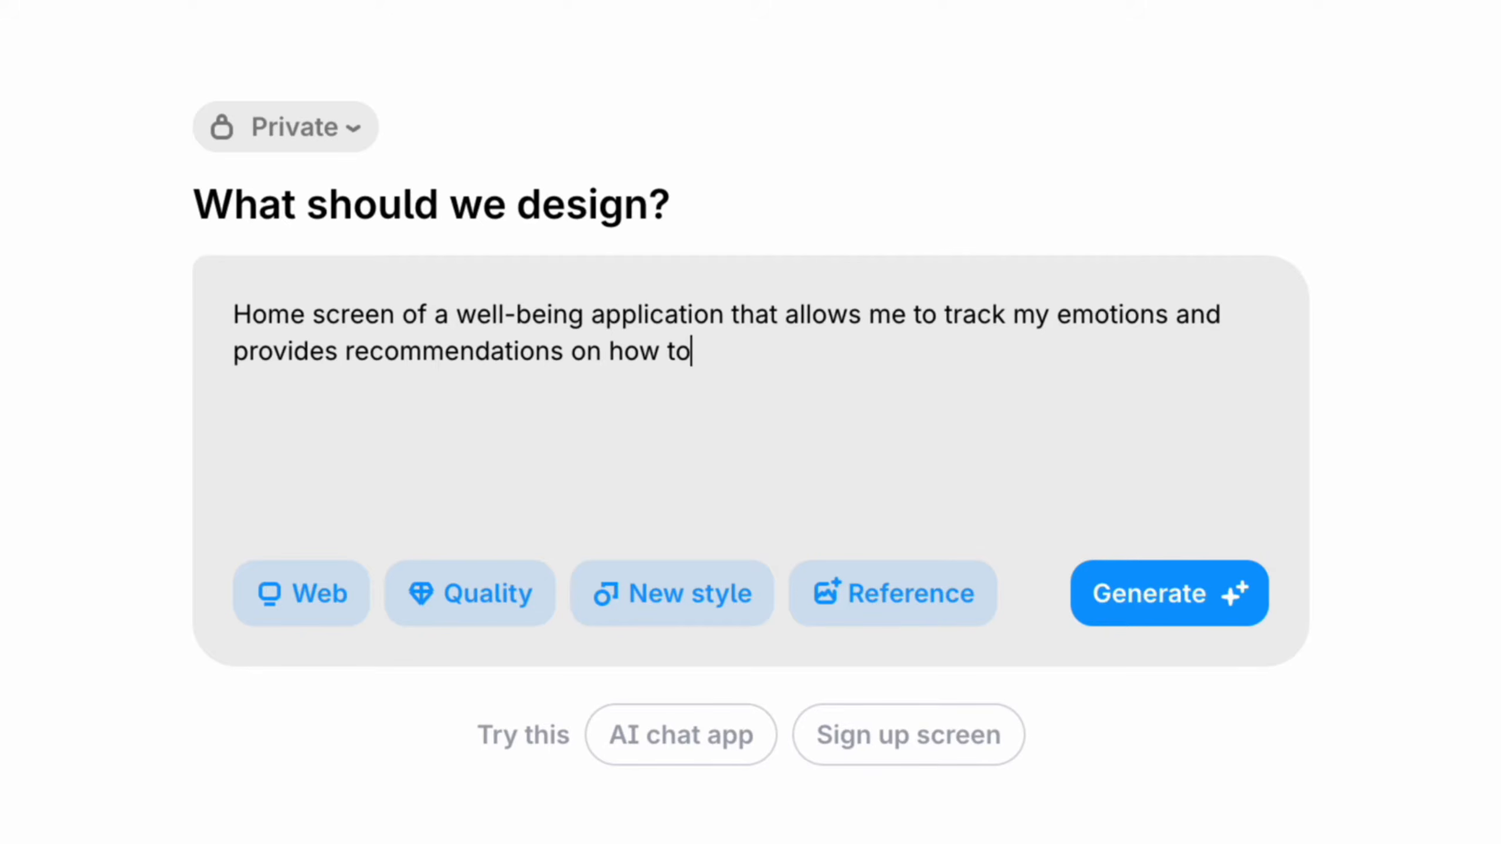
type(" stay positive and reduce stress")
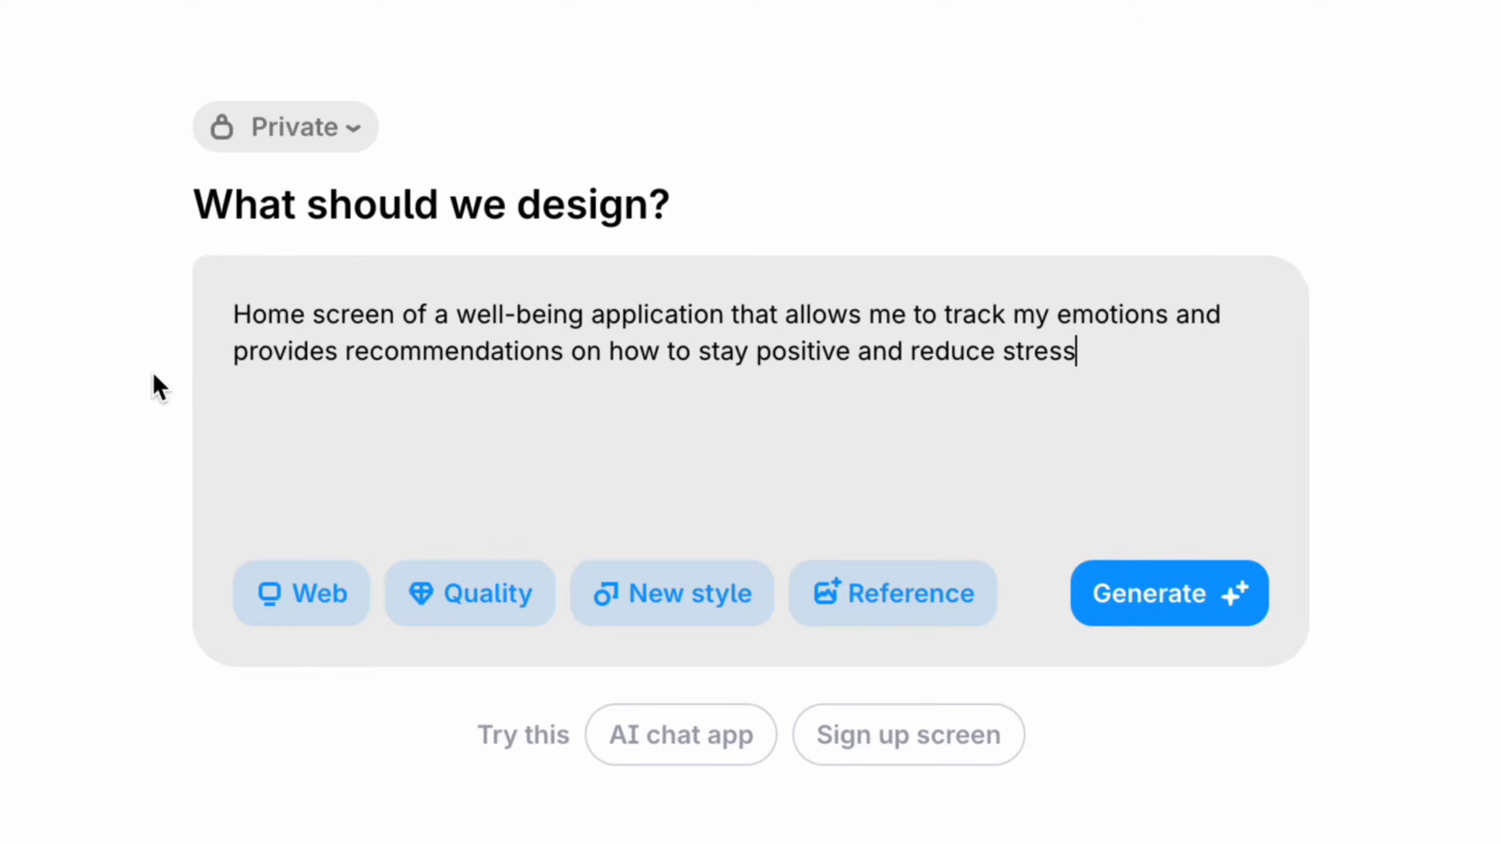
- Configure the design as Mobile with the Quality mode and Mint (Edited) style, and generate the design spec
left_click(293, 589)
left_click(306, 661)
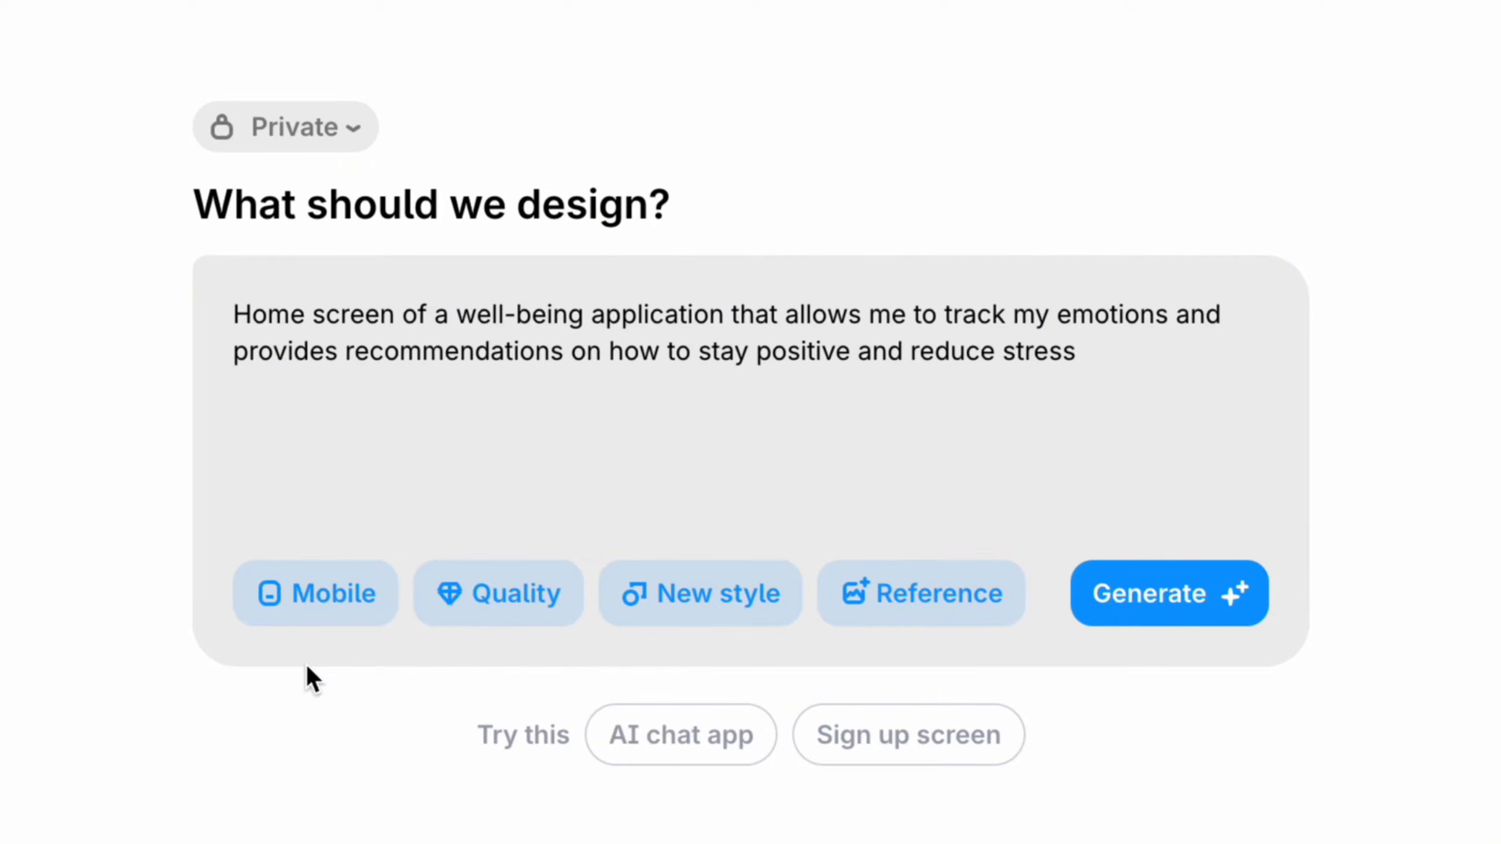
left_click(464, 602)
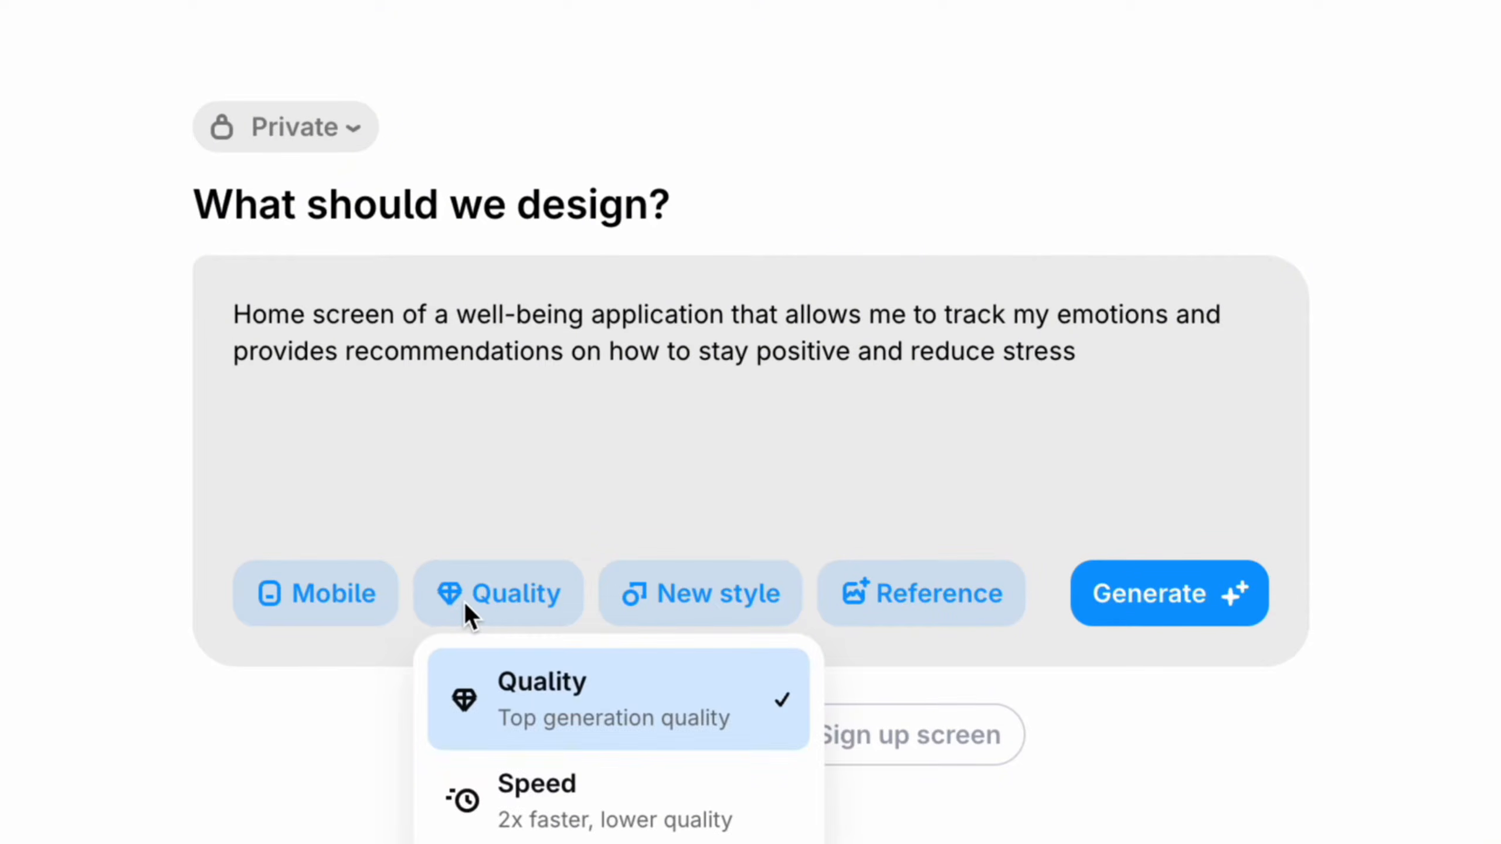
left_click(522, 693)
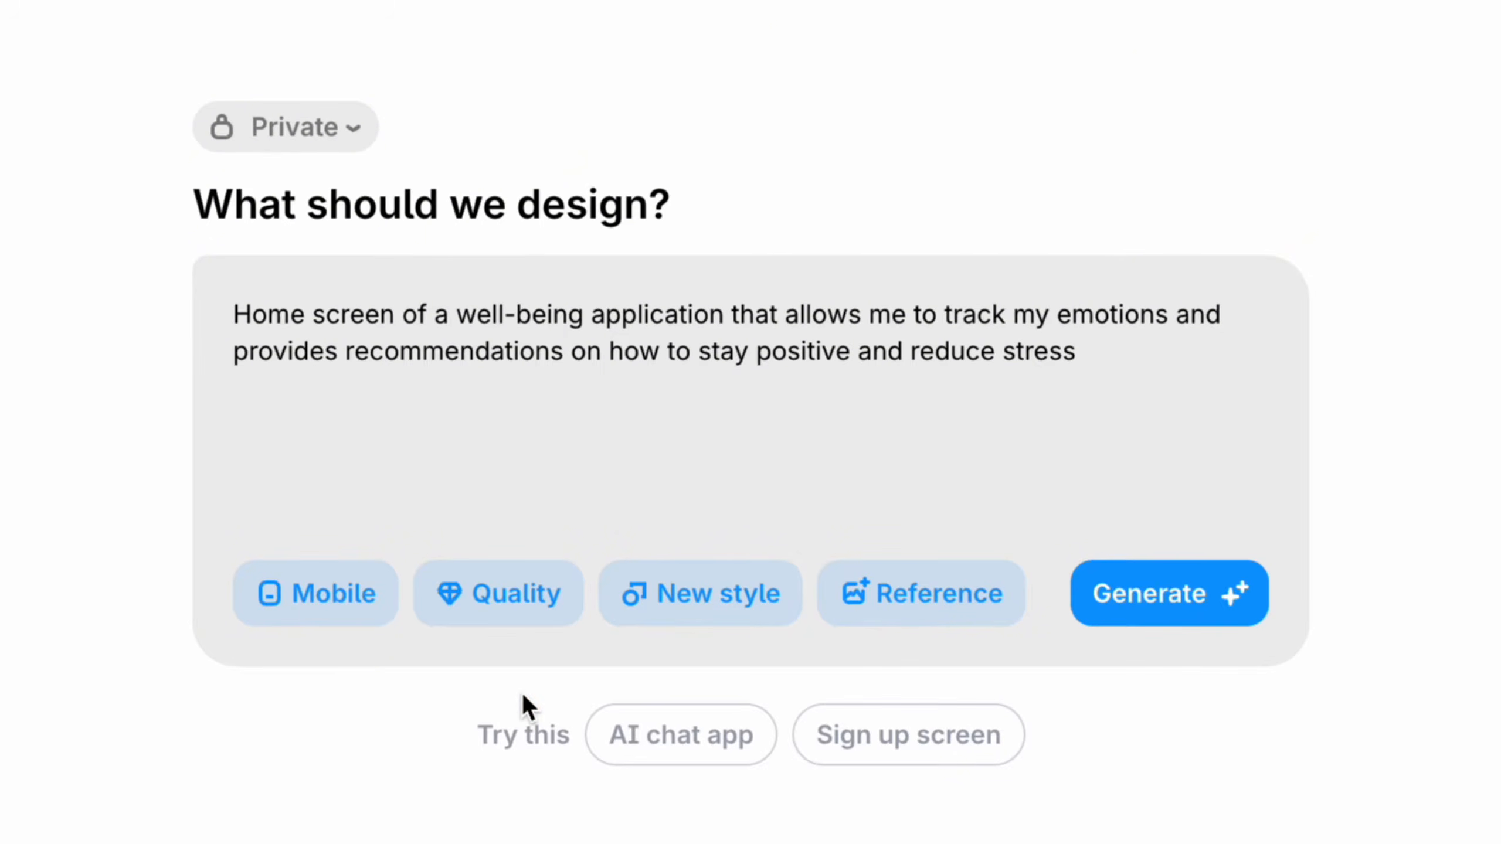
left_click(664, 600)
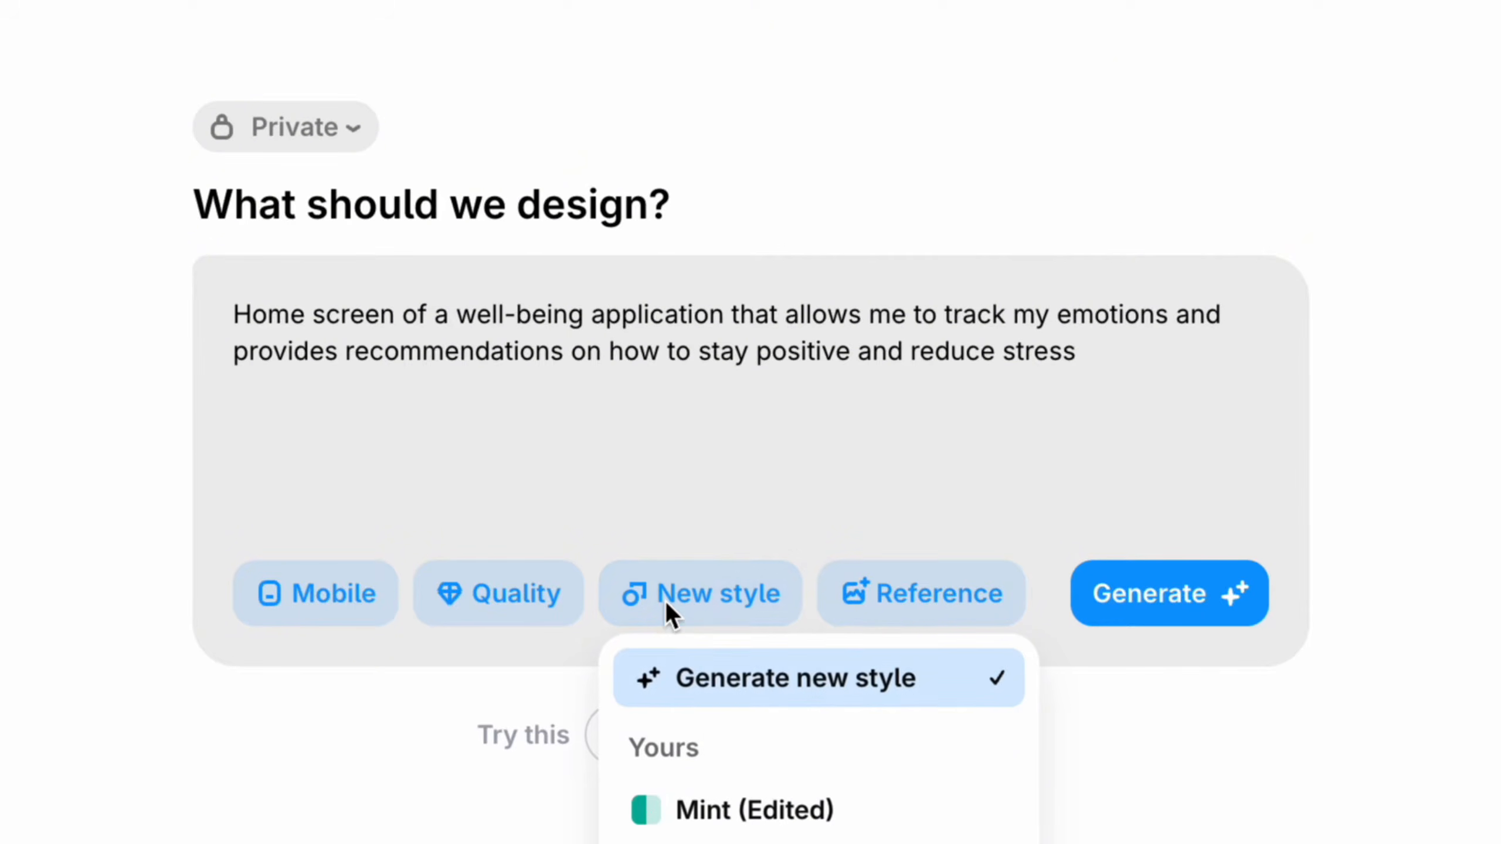
left_click(712, 801)
left_click(1165, 591)
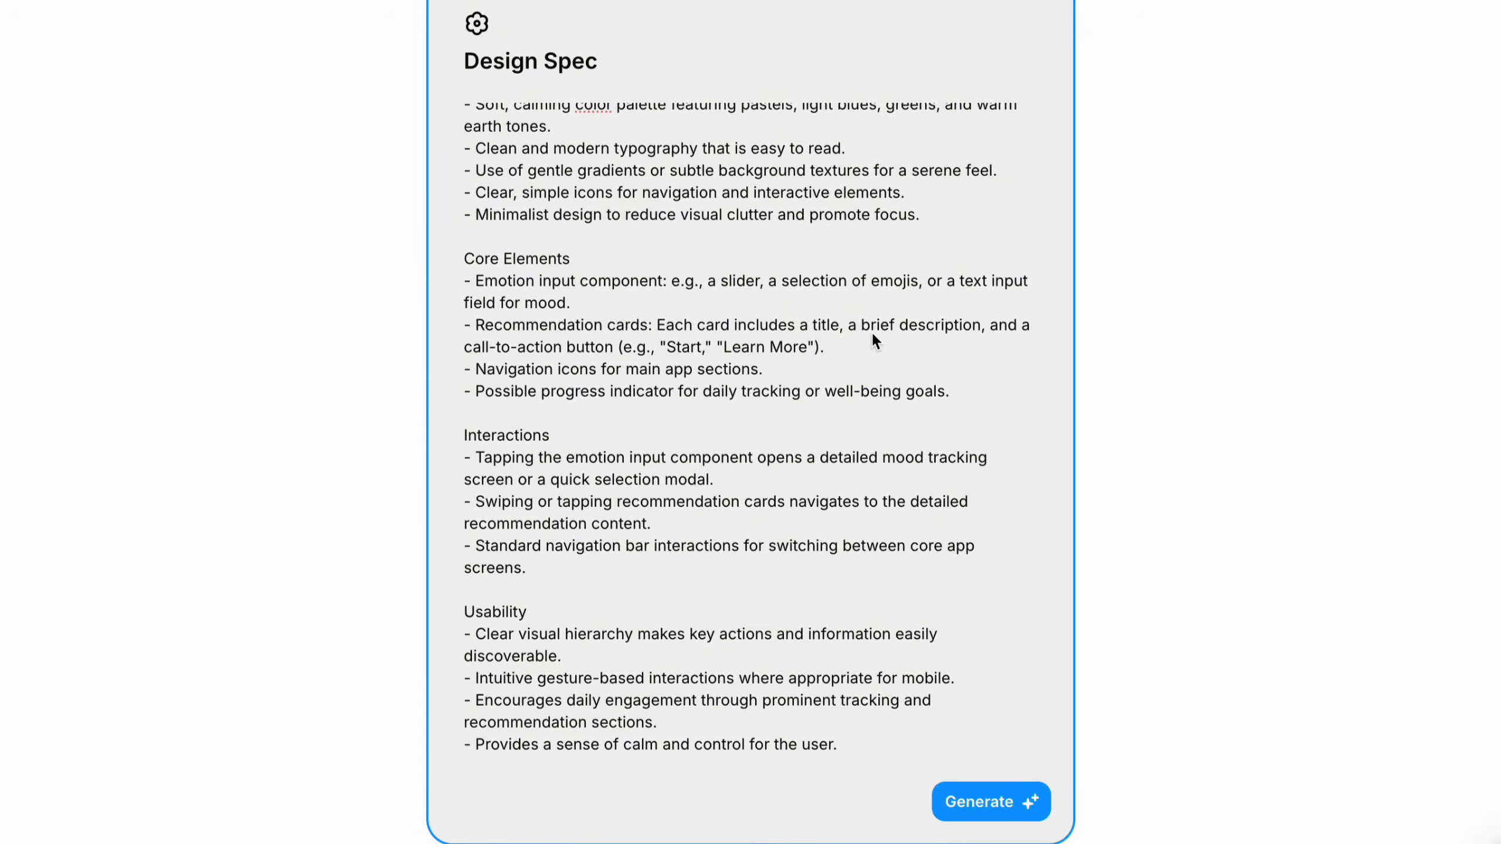
- Insert a "Hello" greeting with the person's first name before "How are you feeling?" in the spec's Layout Structure
scroll(873, 337, "up", 6)
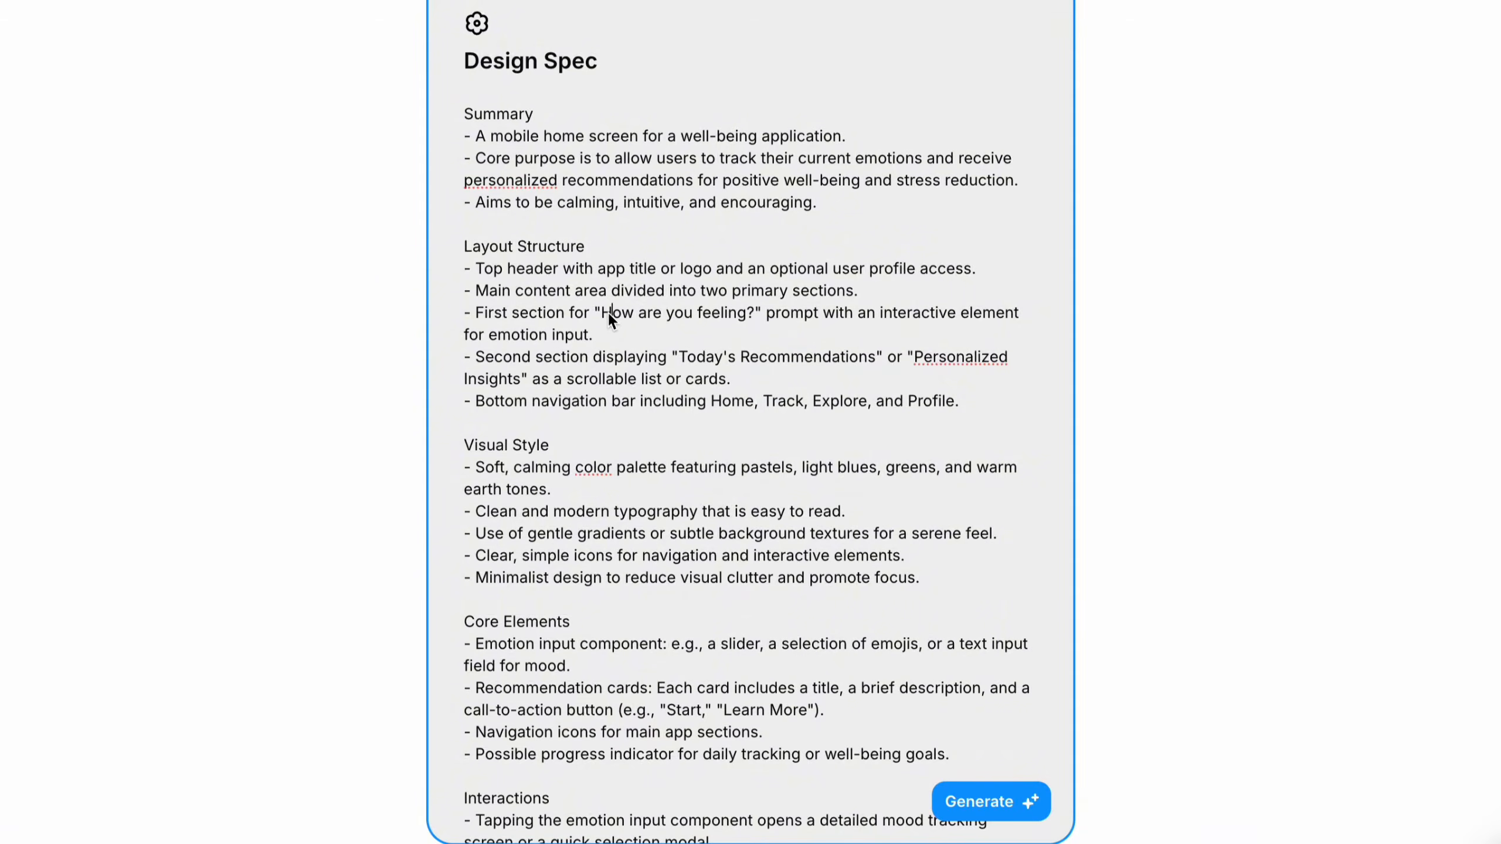
type("Hello")
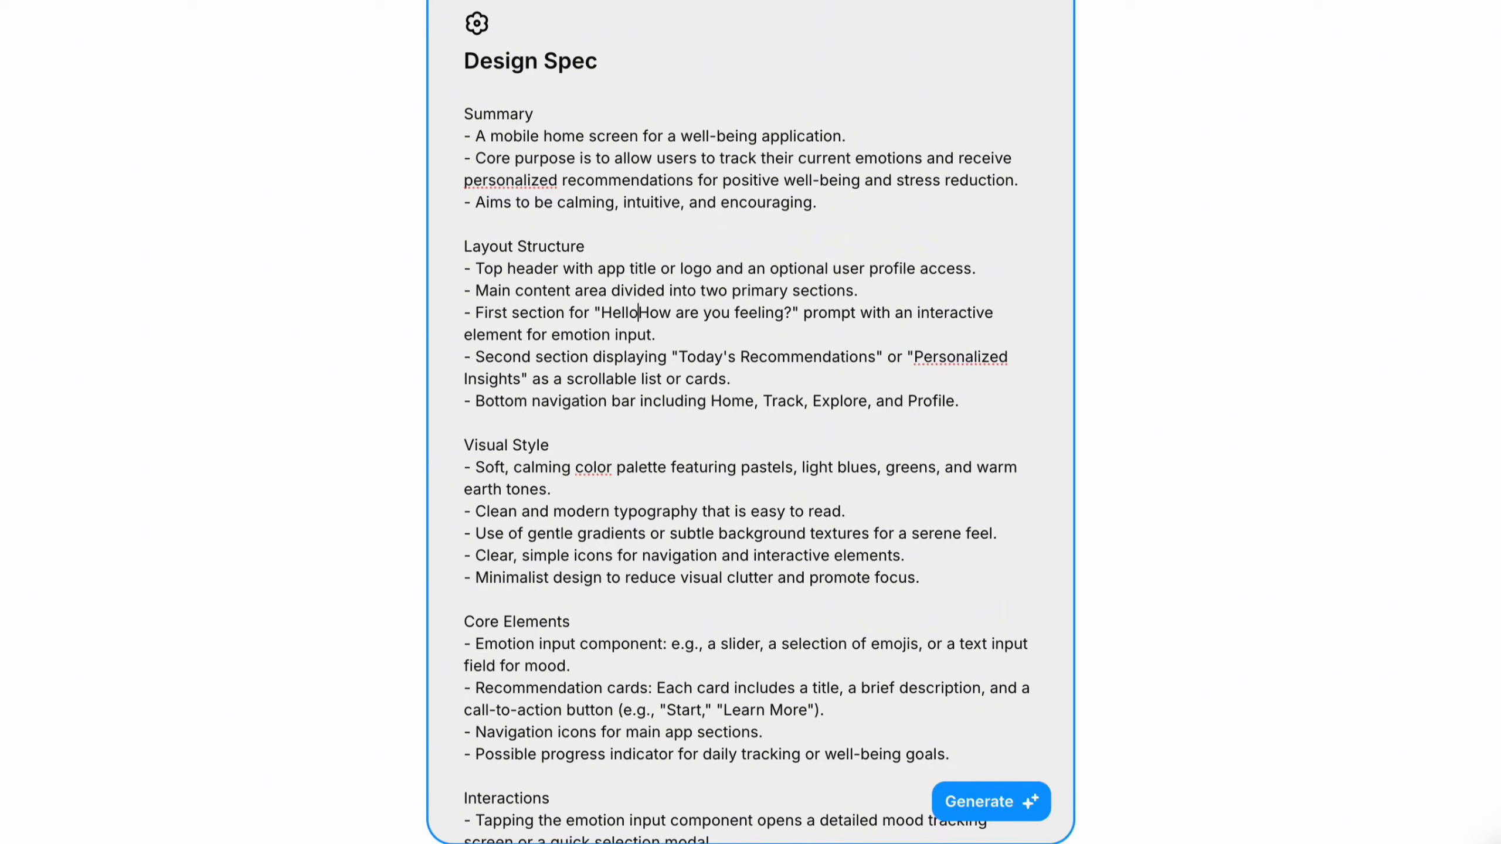
type(", Nick!")
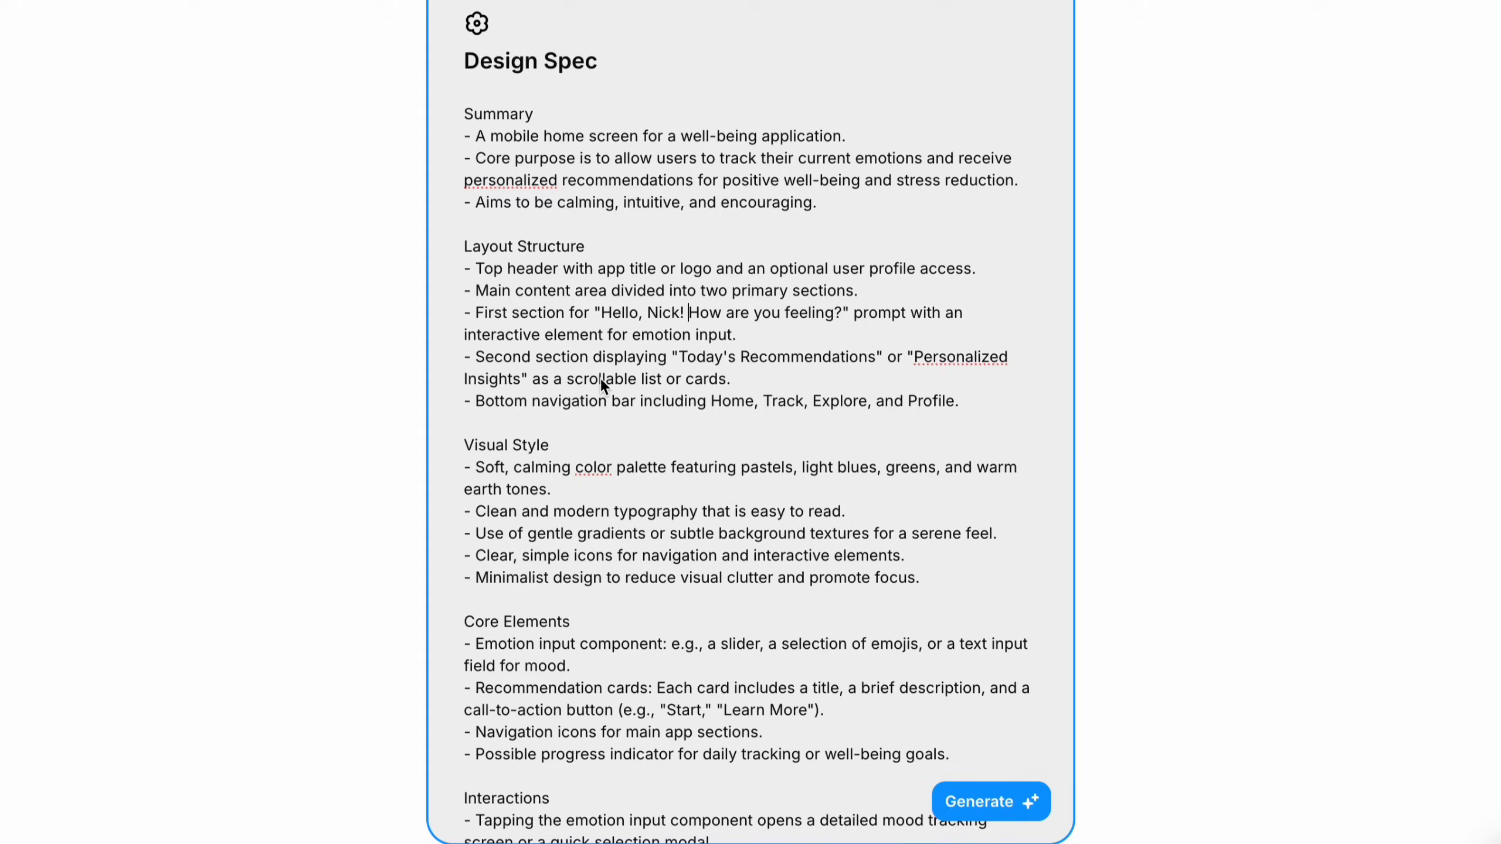
- Rewrite the emotion input element as "Emotion indicator: emoji that represents my current mood with a text description." and generate the screen from the spec
scroll(600, 378, "down", 6)
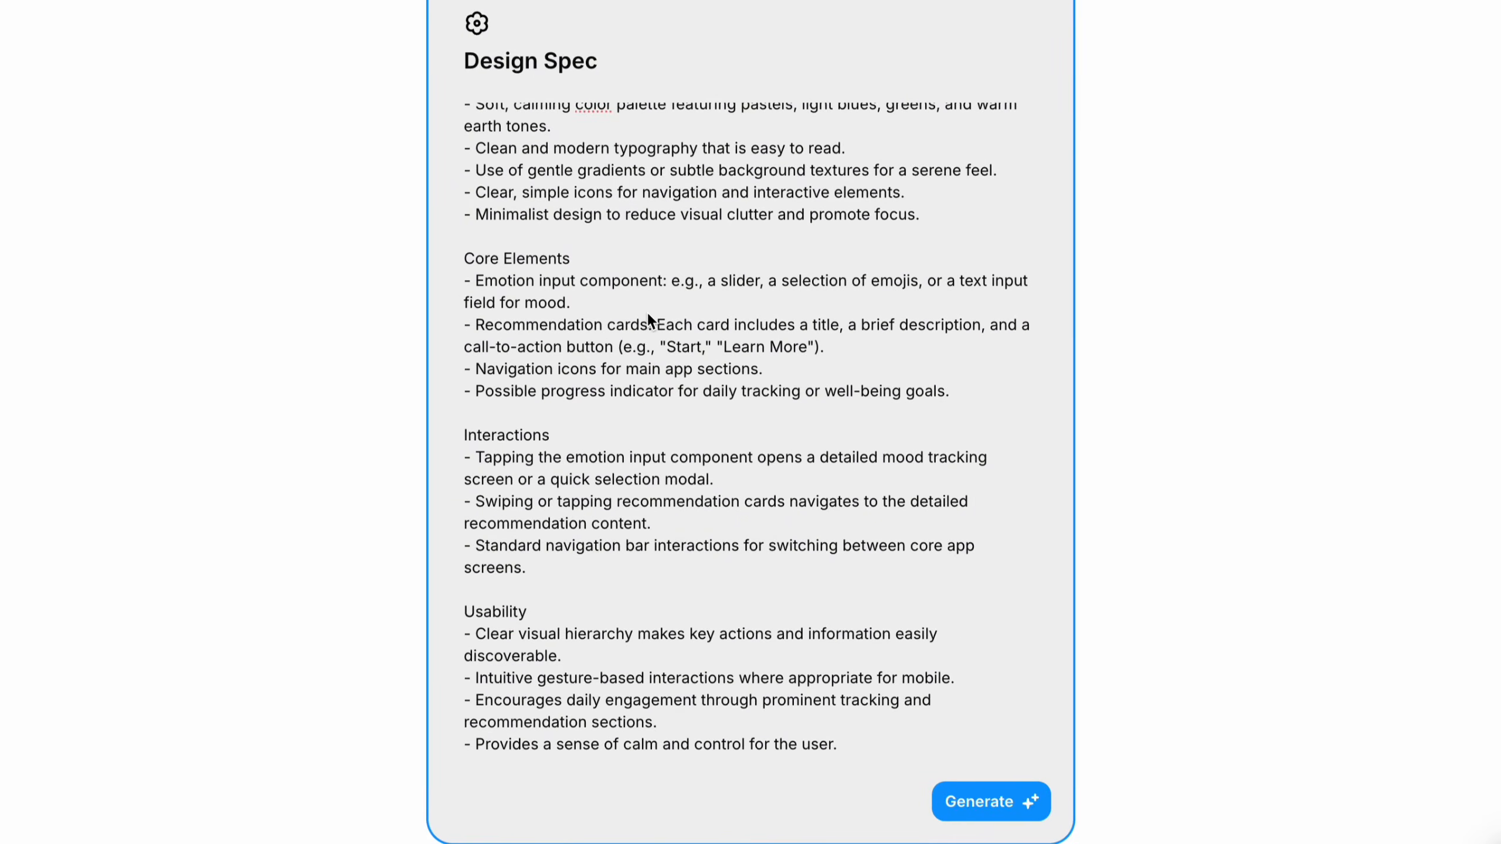
double_click(552, 280)
type("indicator")
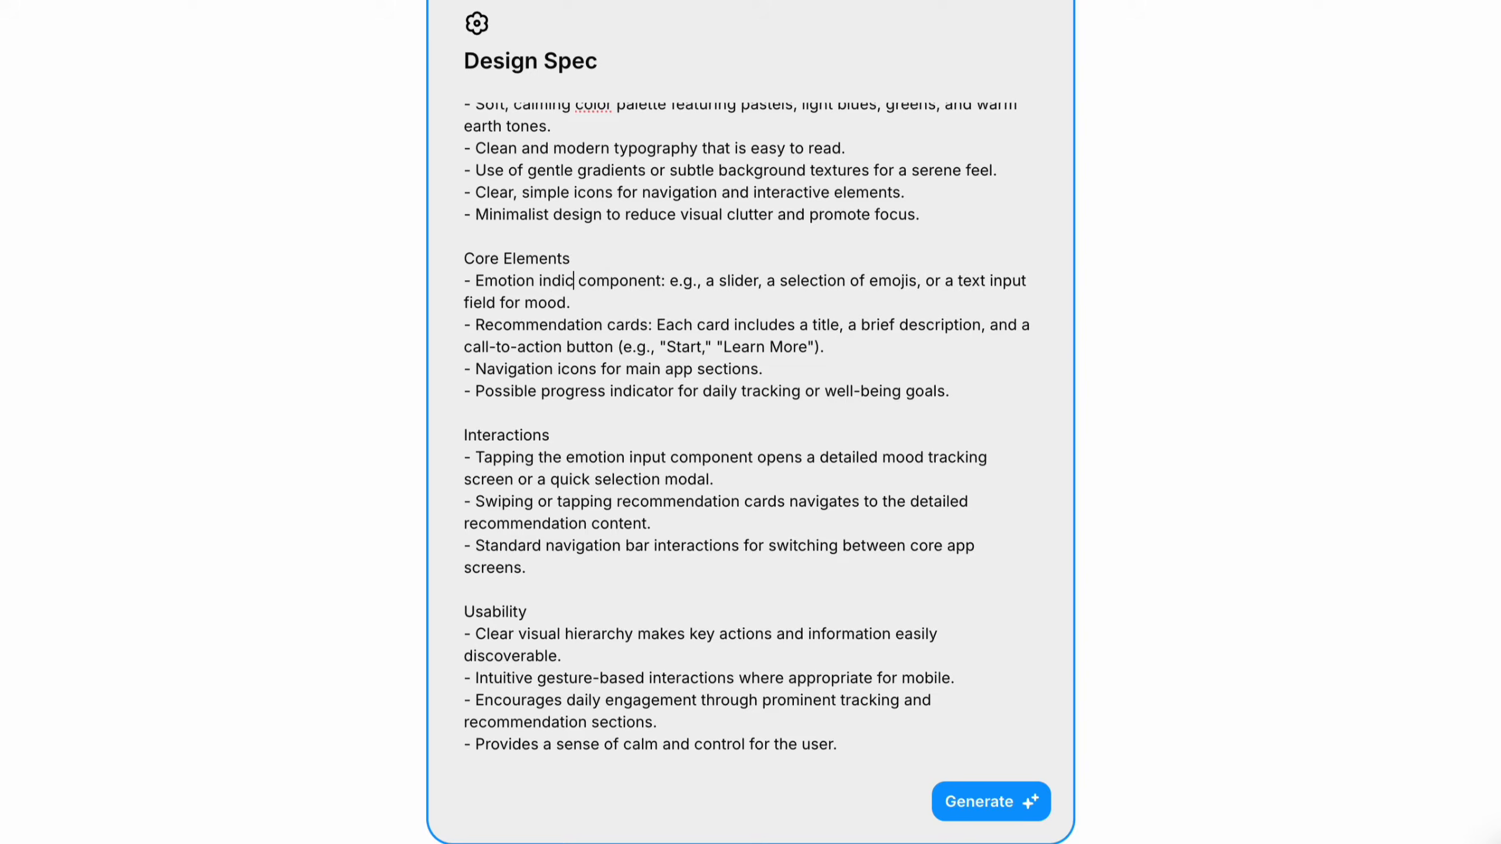
key("ctrl+Delete")
left_click_drag(609, 278, 655, 296)
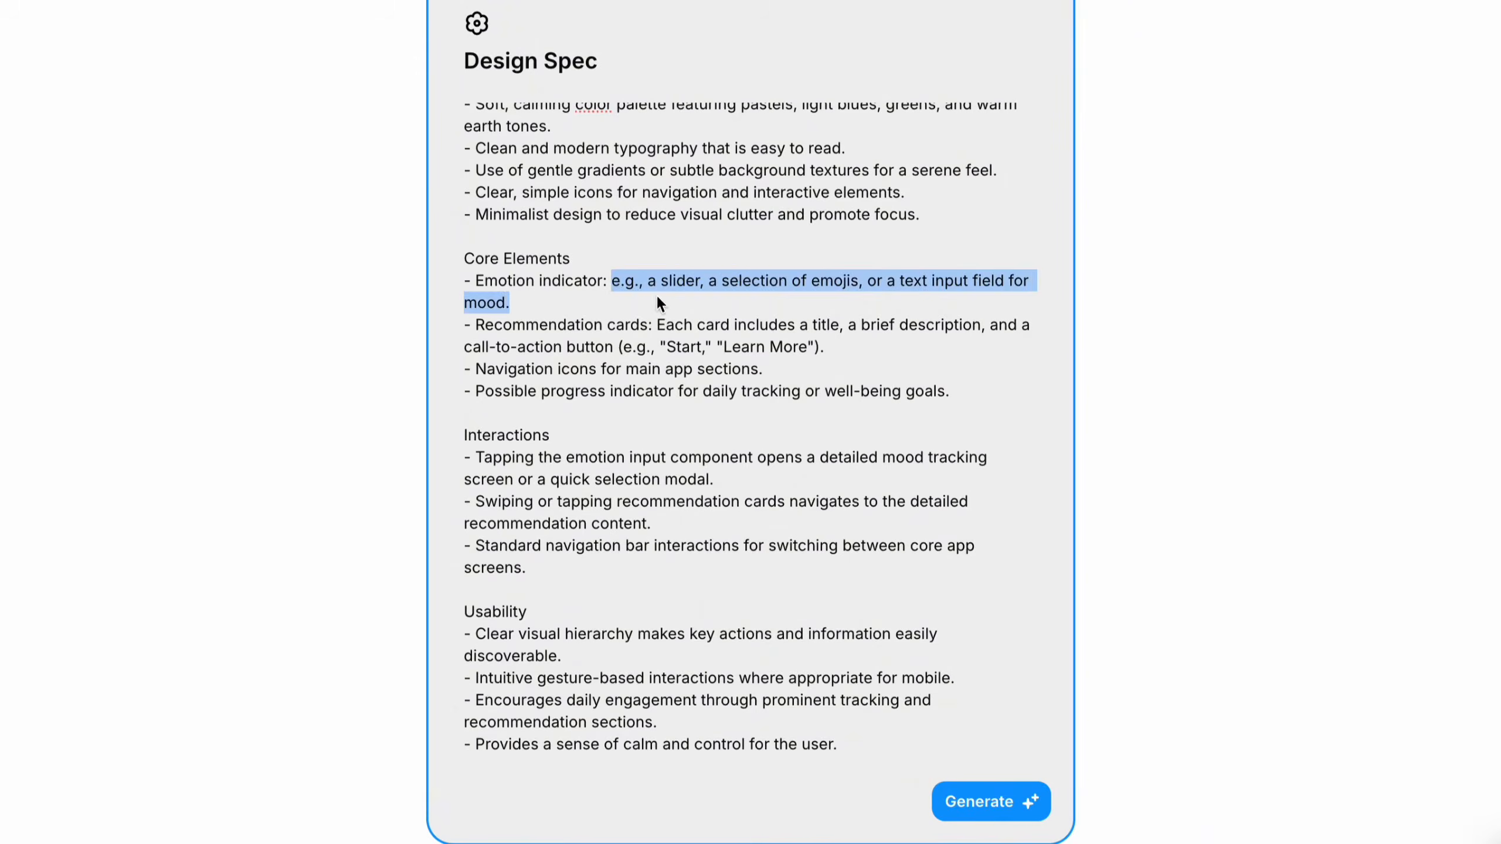
type("emoji that represents my current mood with a text description.")
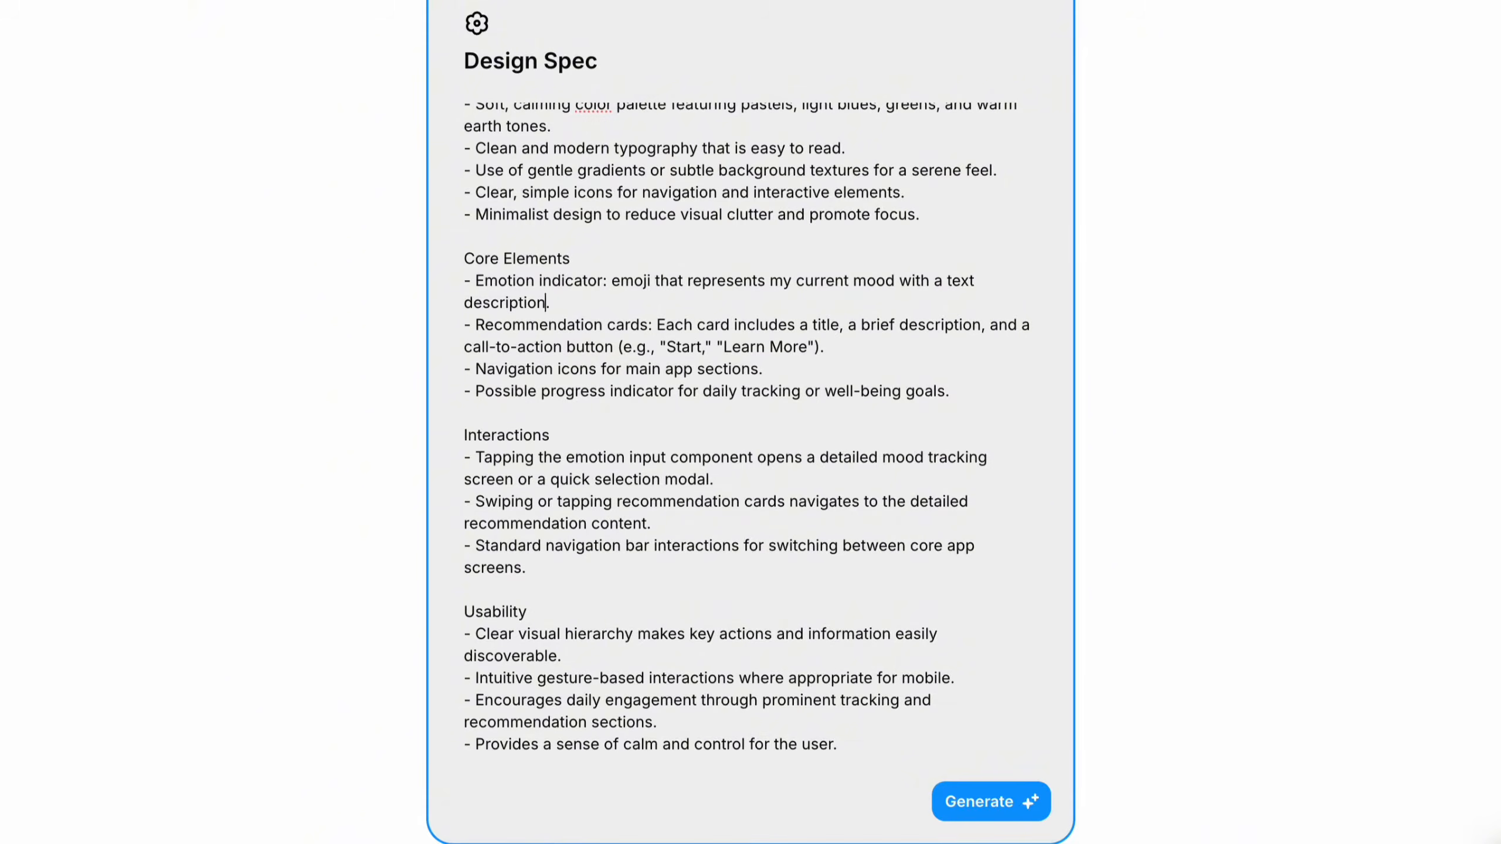
left_click(970, 791)
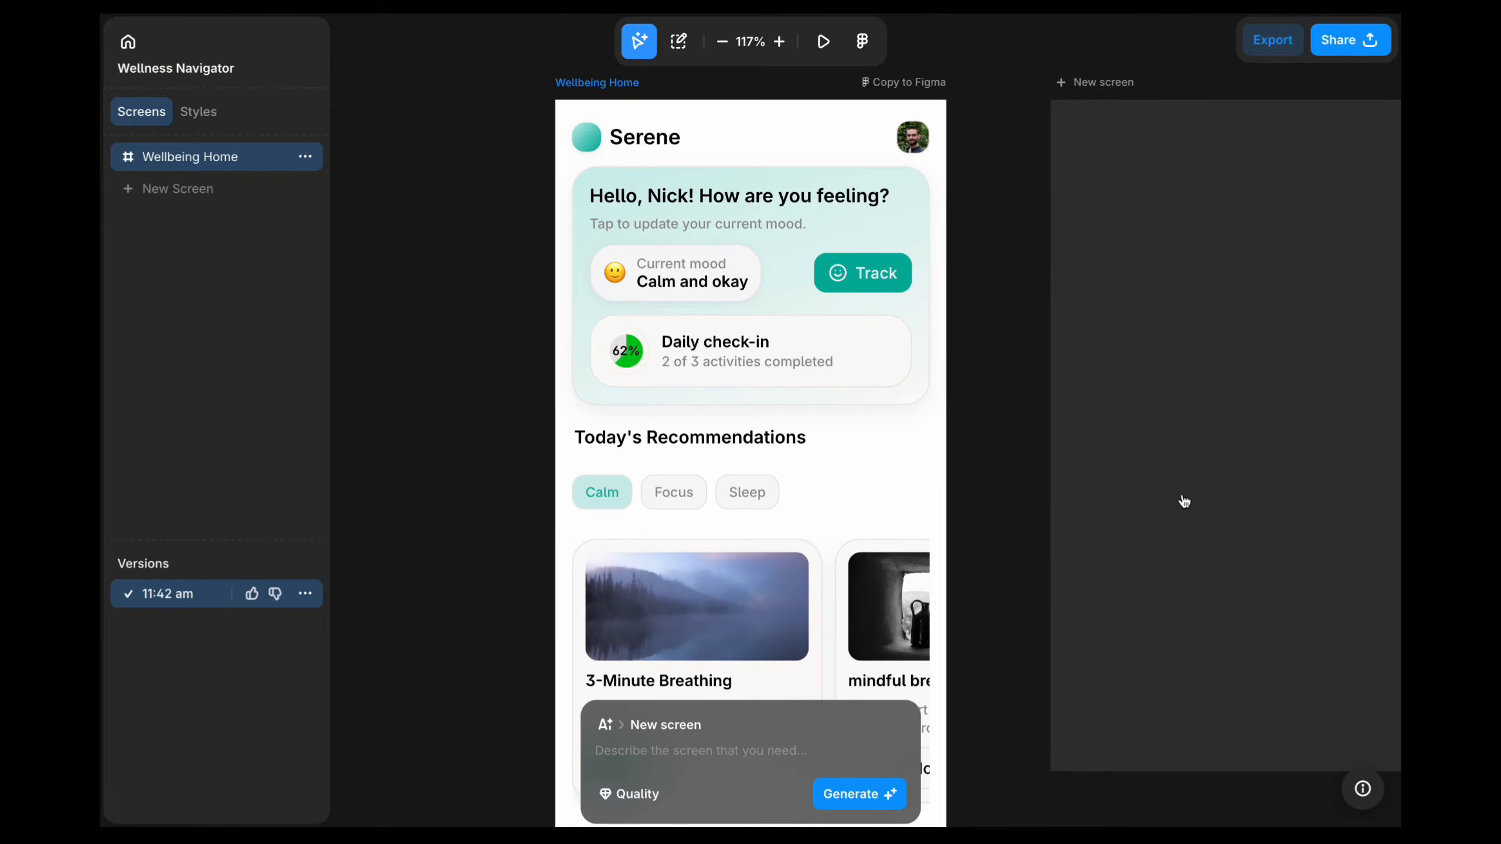
- Try the Grape and Kiwi themes on the generated Wellbeing Home screen and return it to Mint (Edited)
scroll(976, 497, "down", 10)
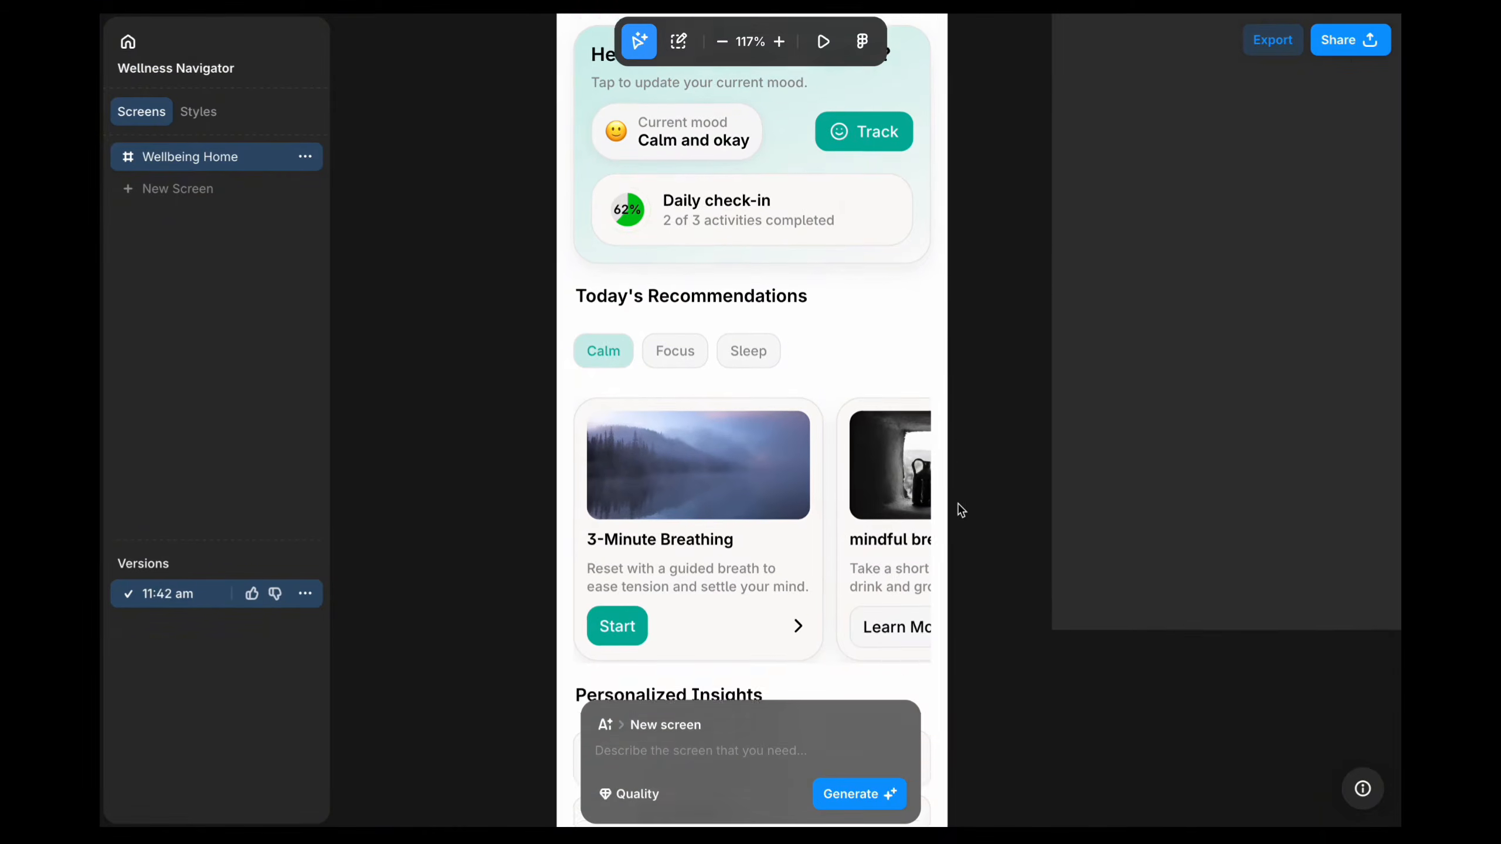
scroll(962, 509, "up", 10)
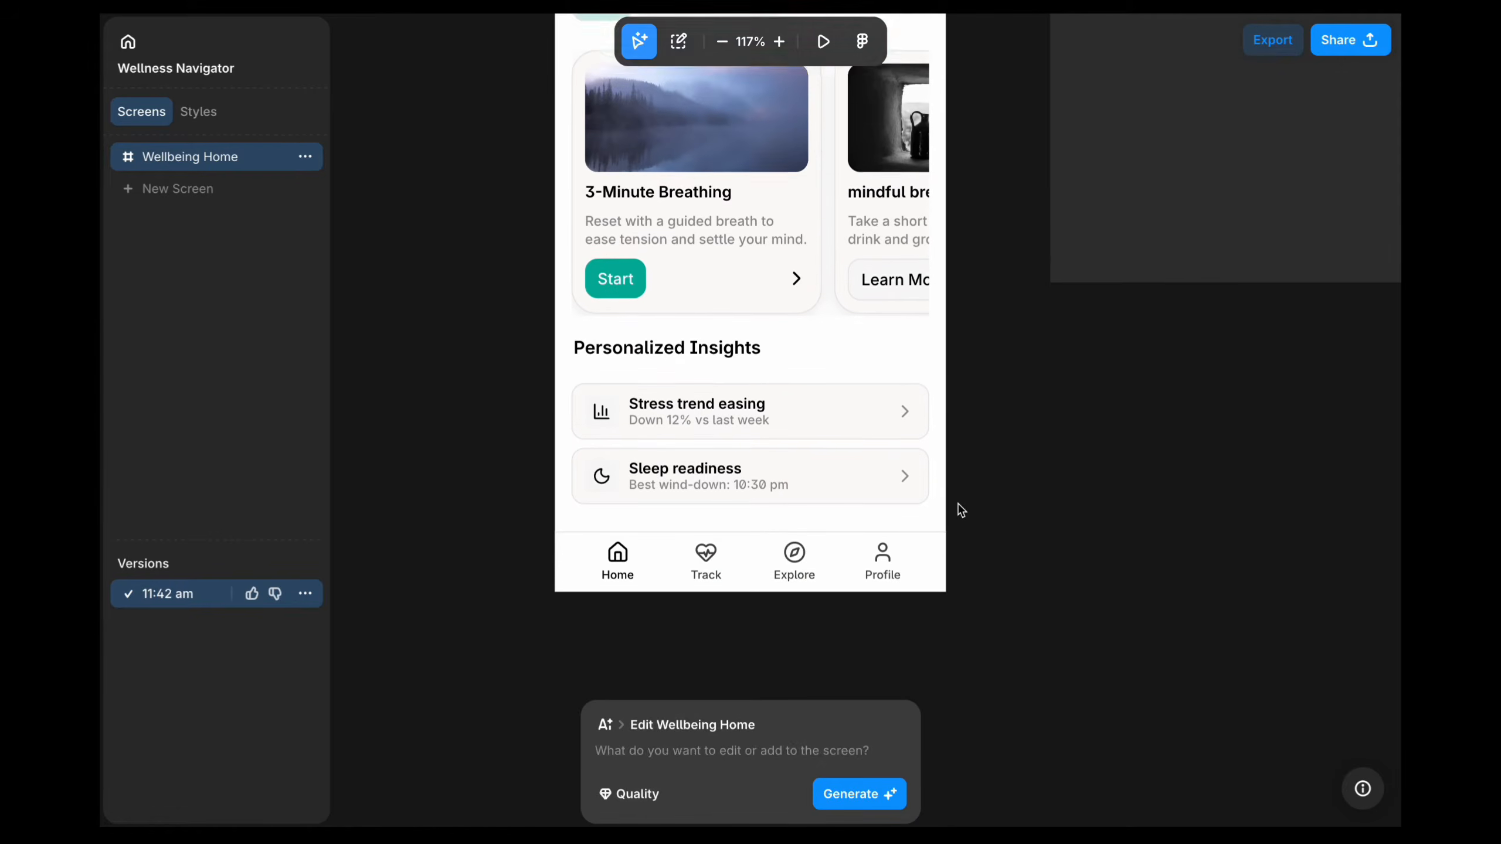
scroll(961, 509, "down", 2)
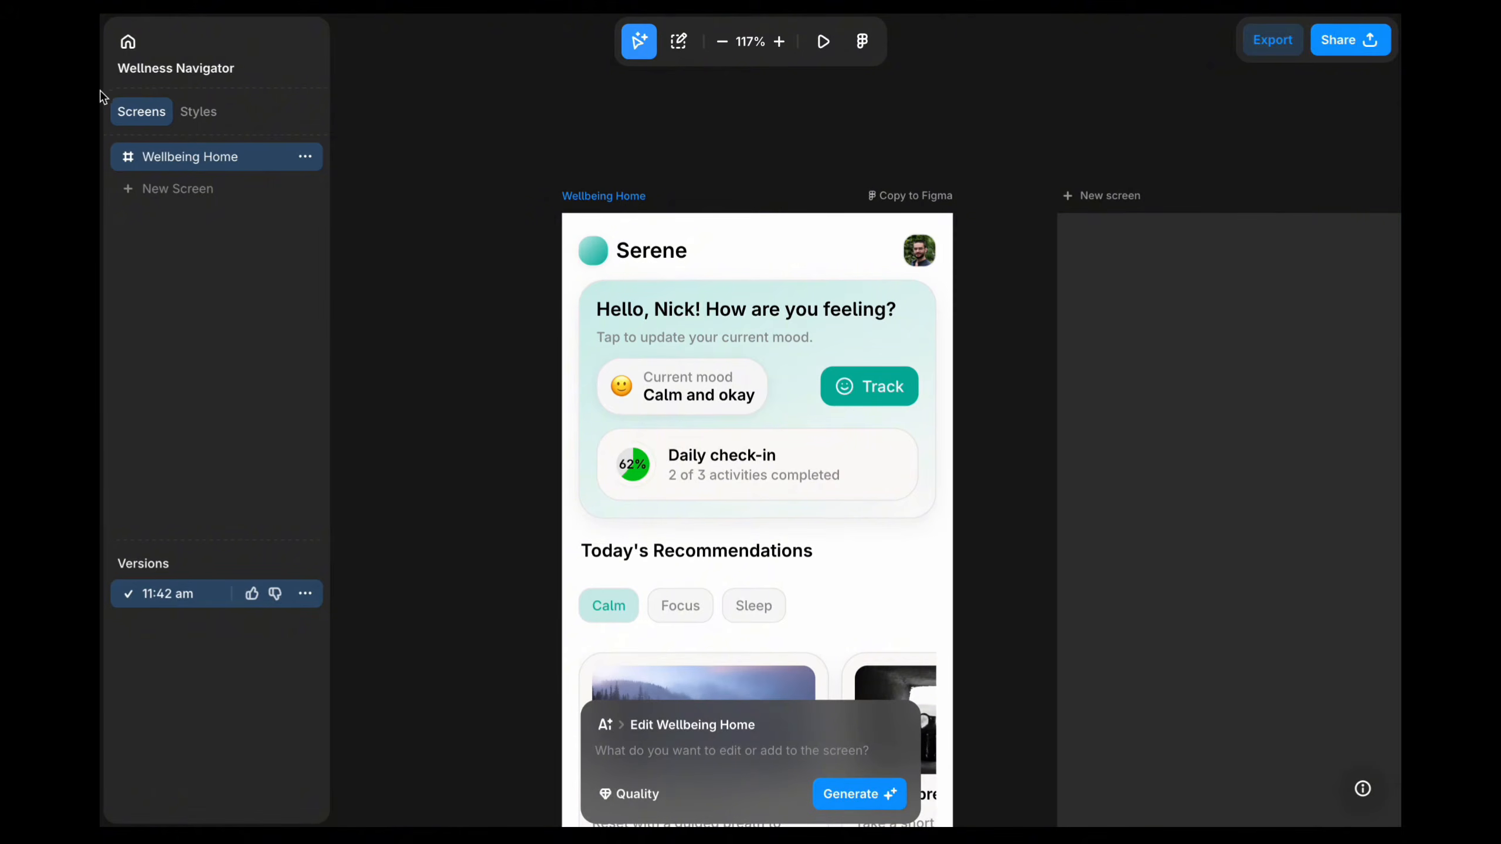
left_click(188, 113)
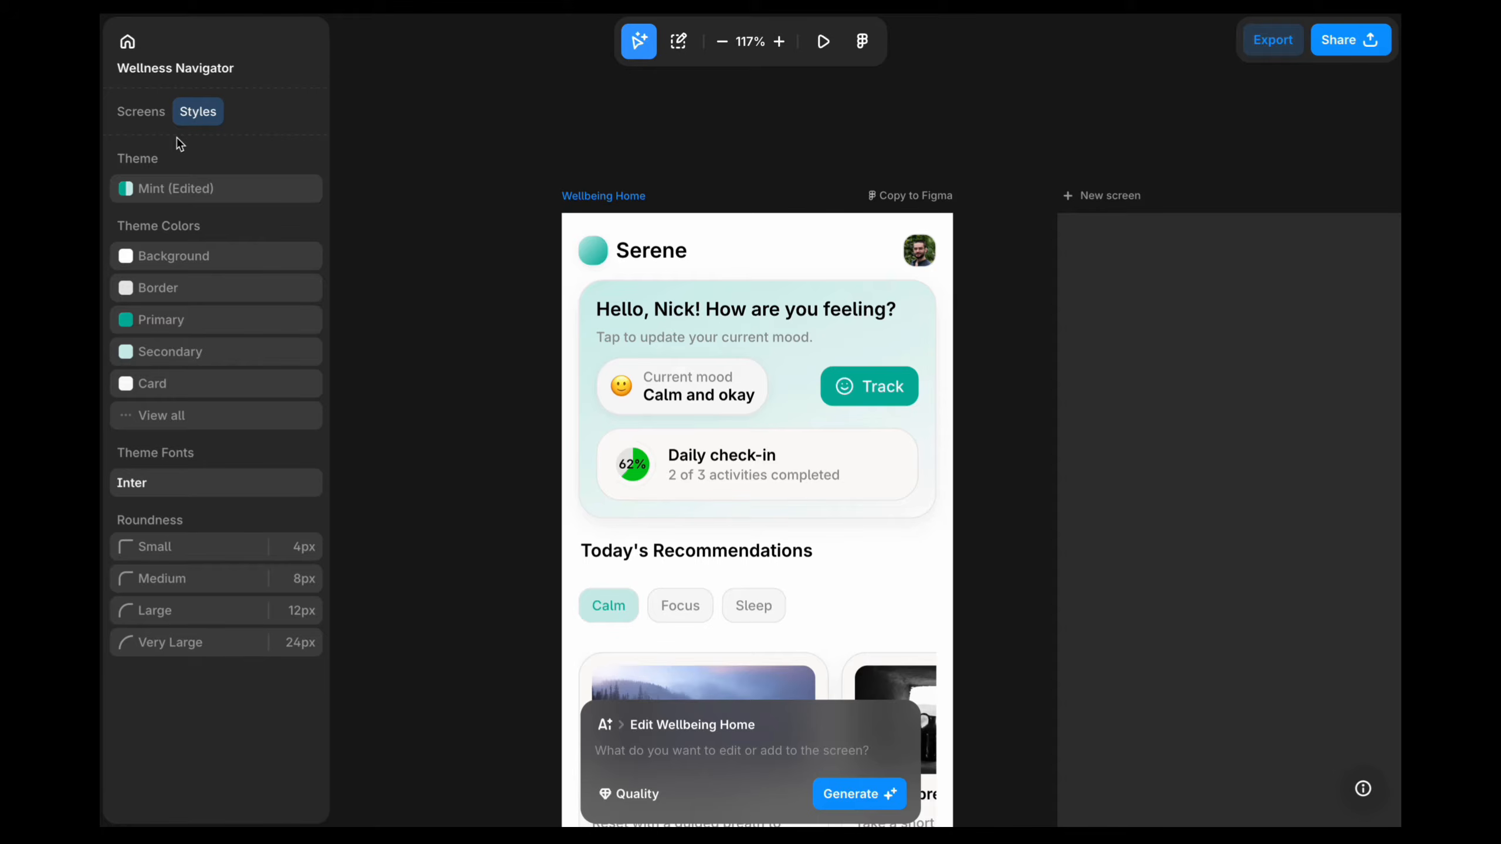
left_click(167, 189)
left_click(174, 358)
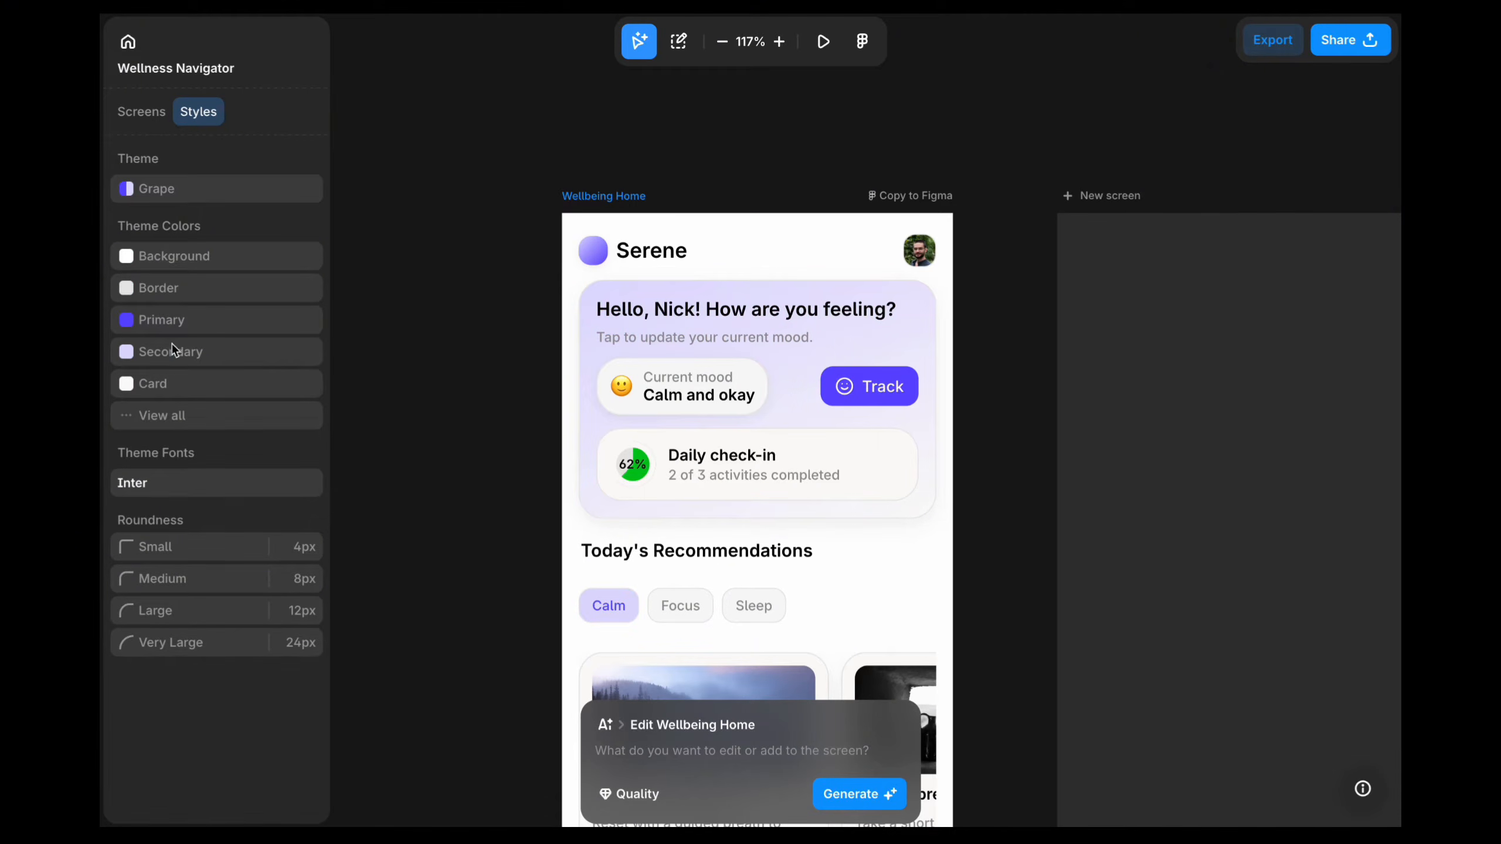
left_click(175, 192)
left_click(177, 434)
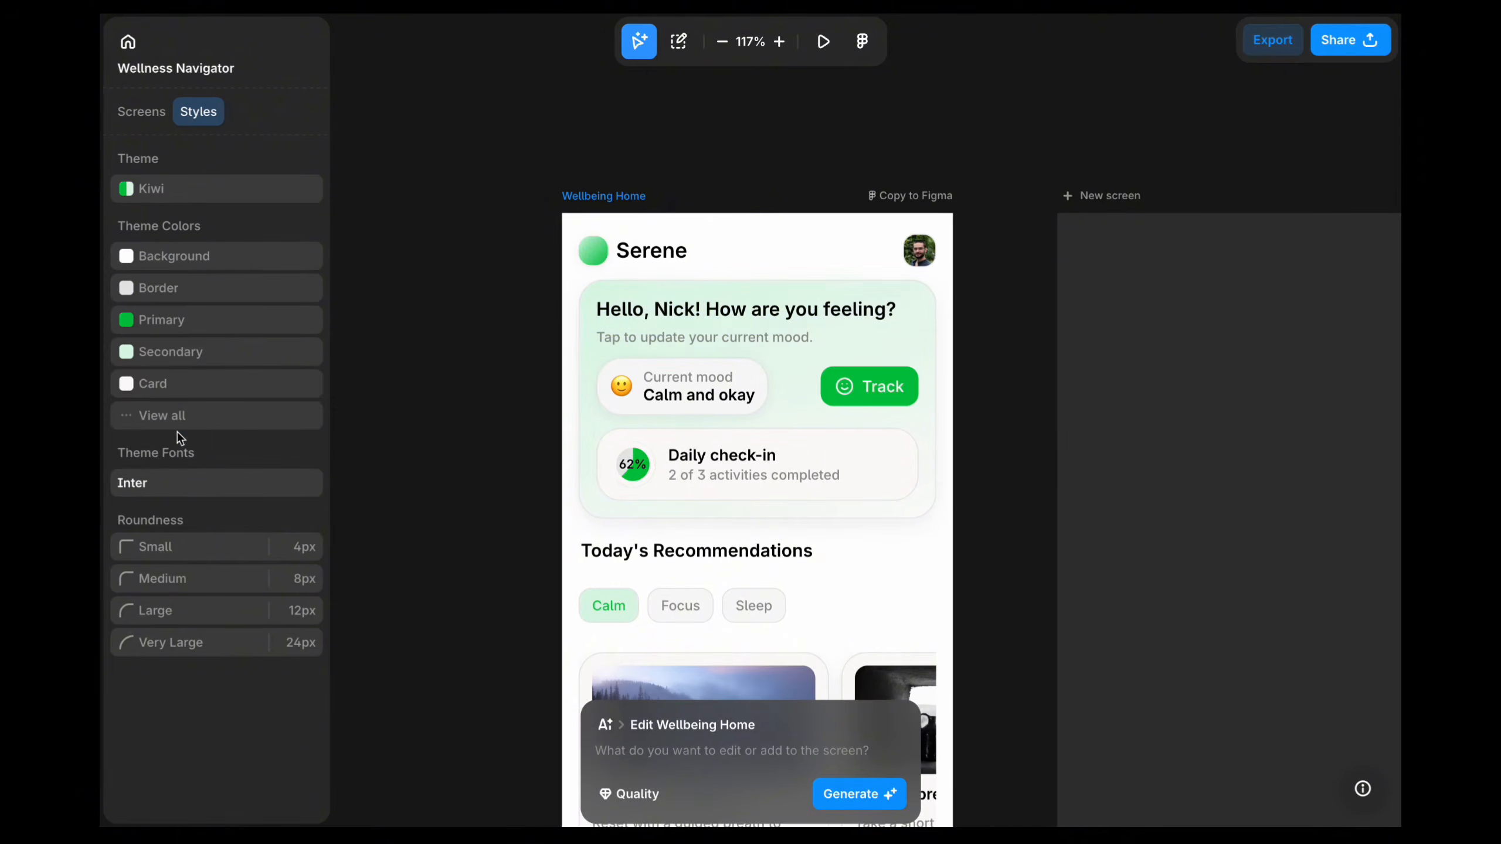
left_click(171, 191)
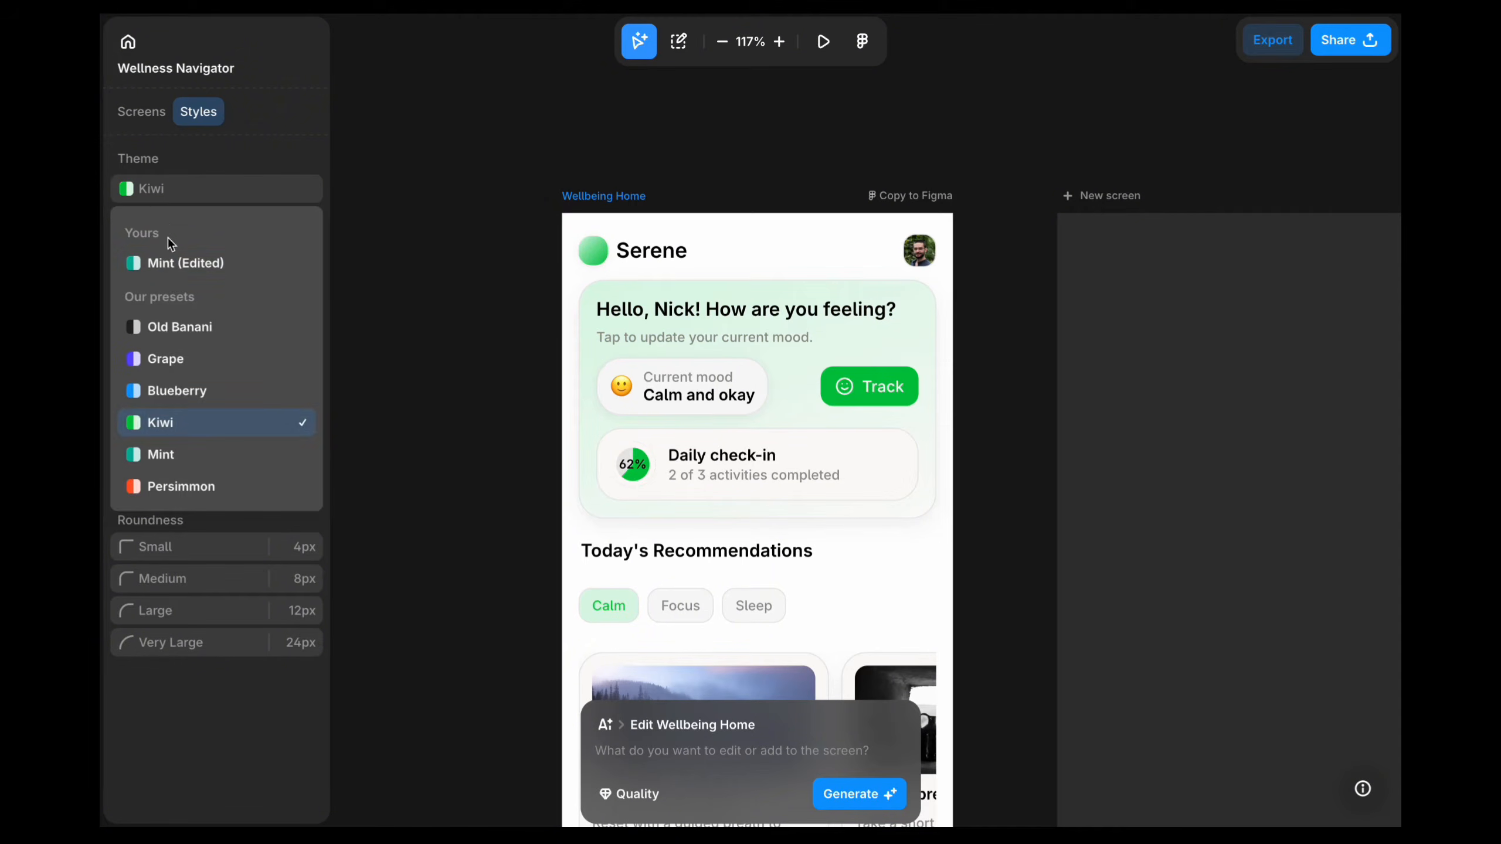
left_click(169, 265)
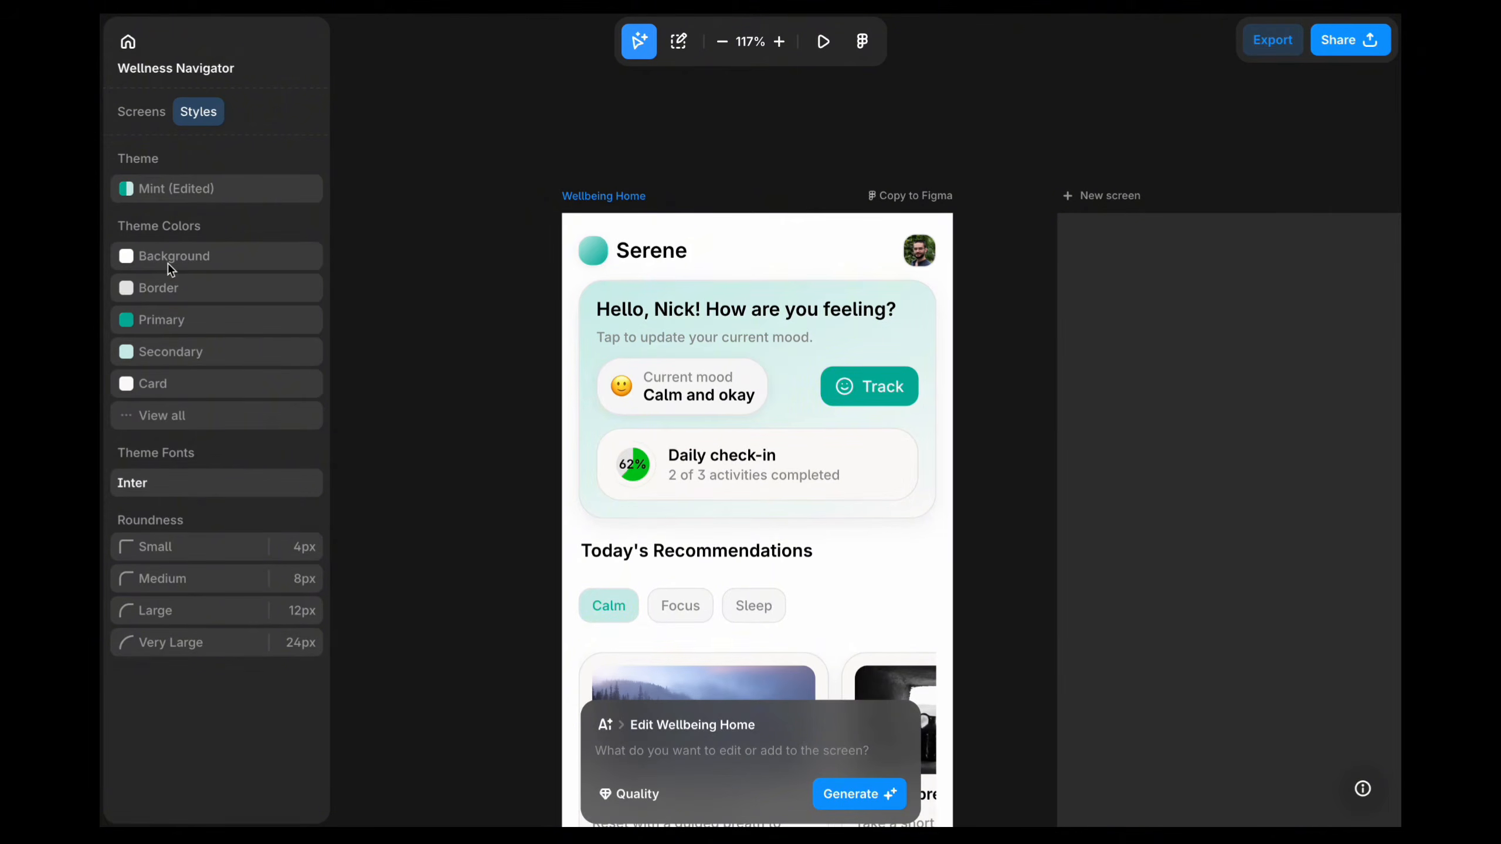
- Generate an edit of Wellbeing Home that replaces the large top card with two smaller cards, one for current mood and another for daily check-in
left_click(141, 121)
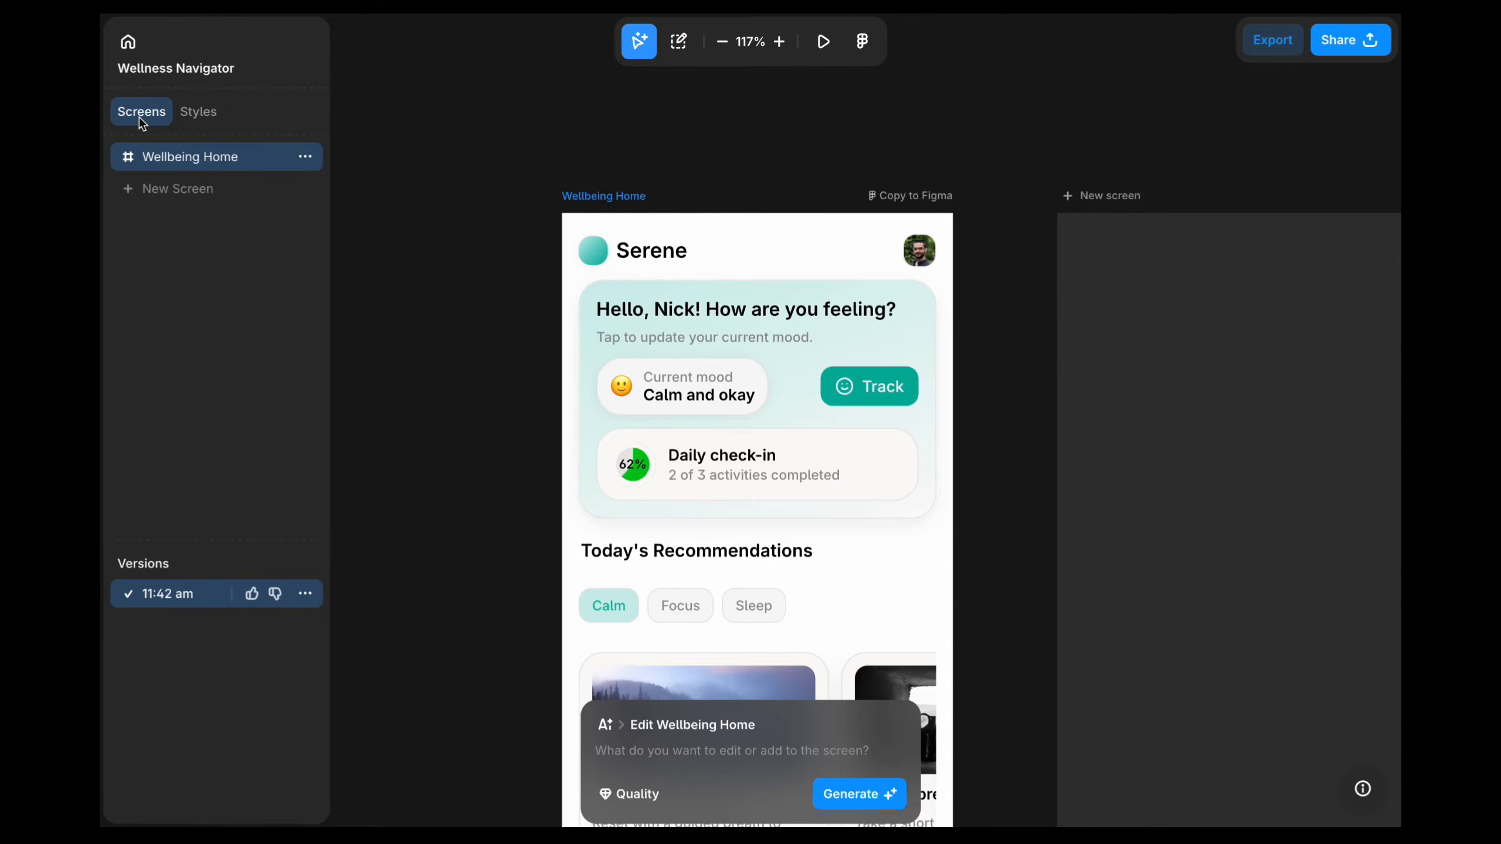
left_click(640, 758)
type("instea")
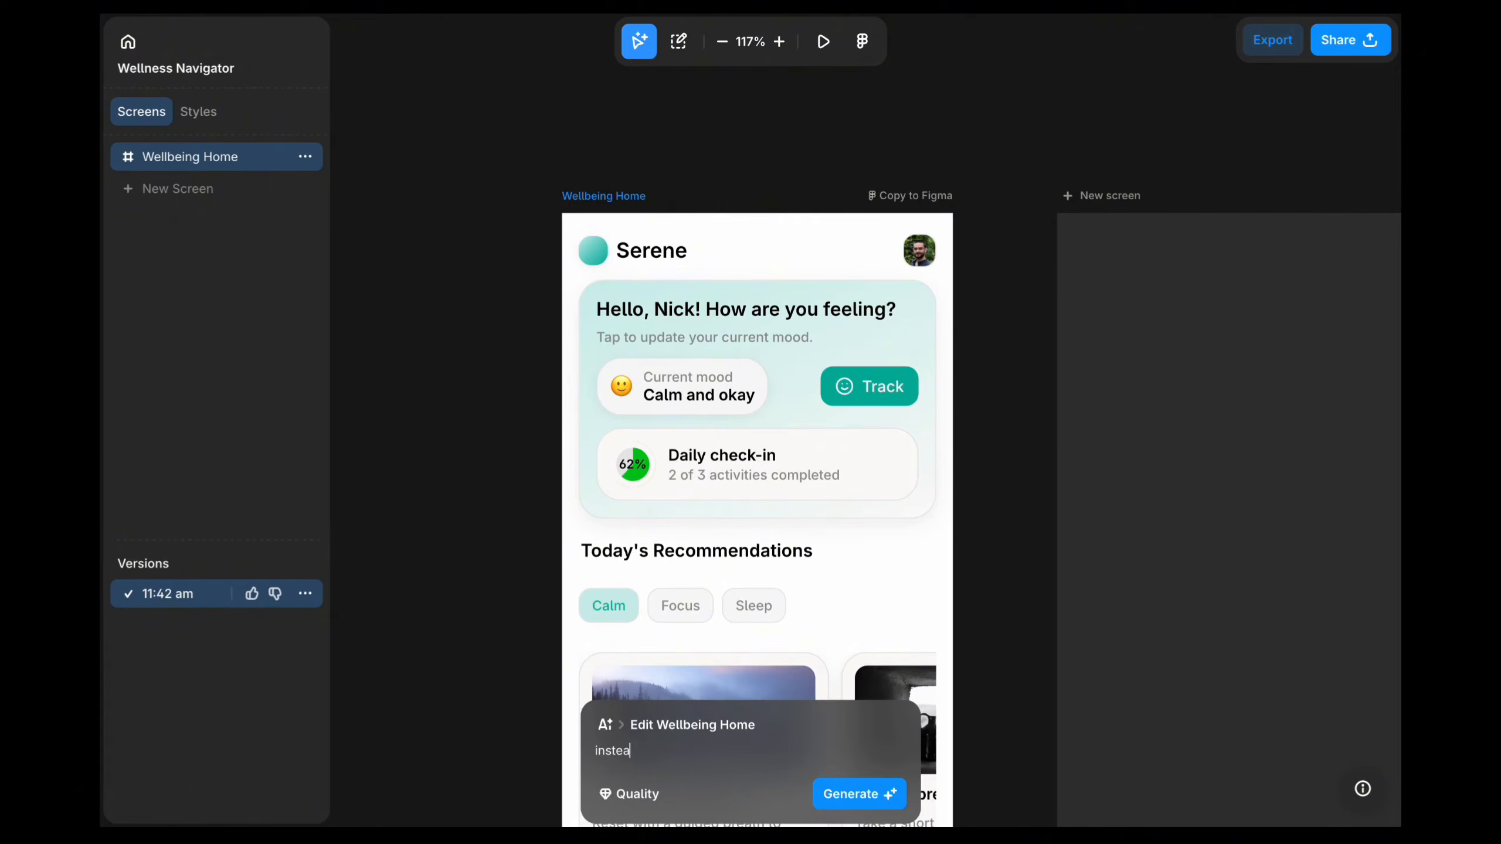
type("d of one large card with different elements ")
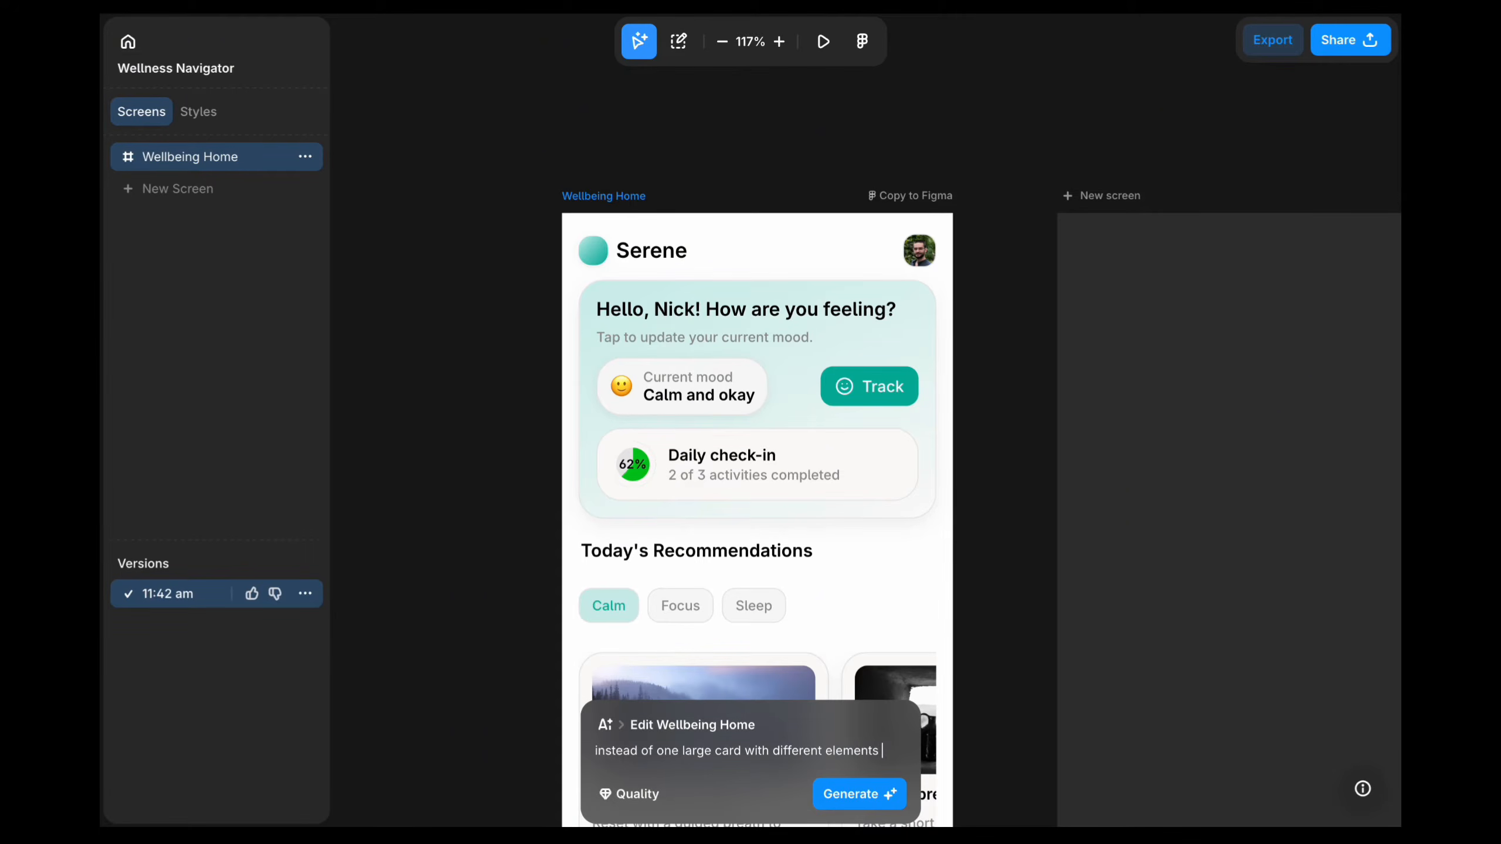
type("at the top mak")
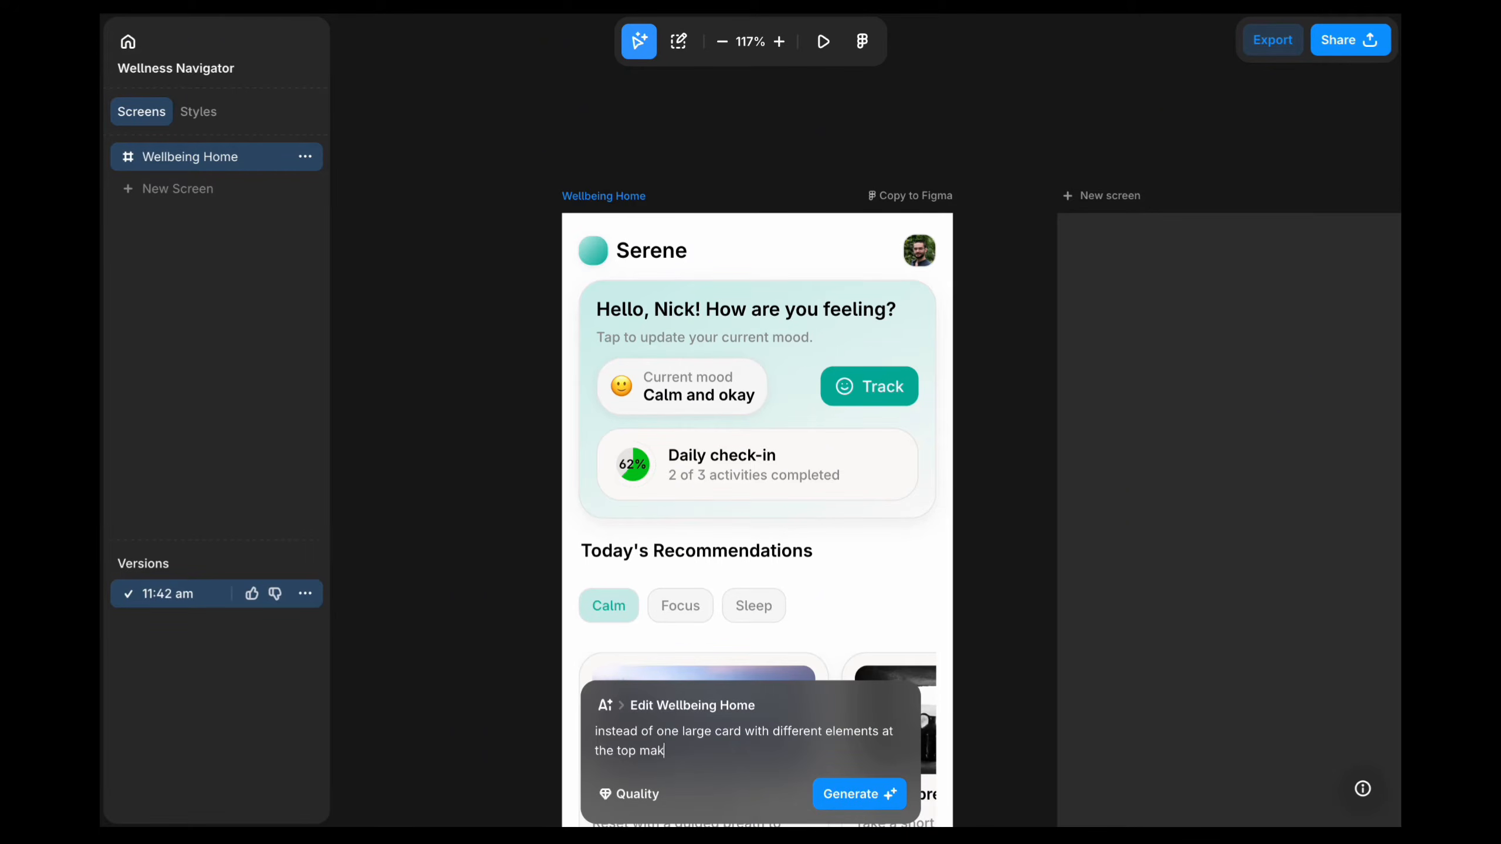
type("e two smaller cards - one for the current mod")
key("BackSpace")
type("od and another for daily check-in")
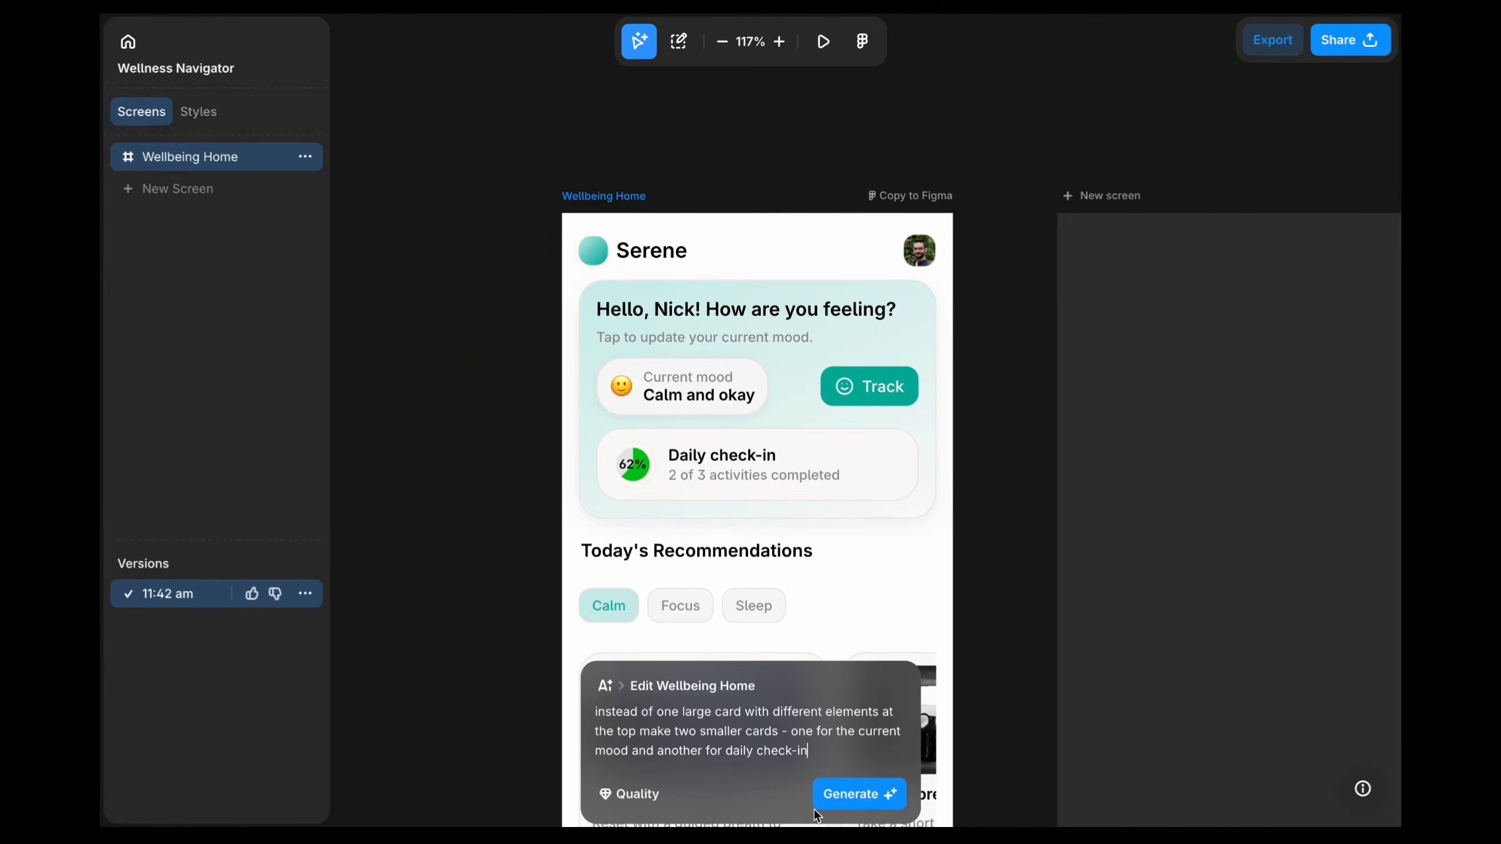
key("Return")
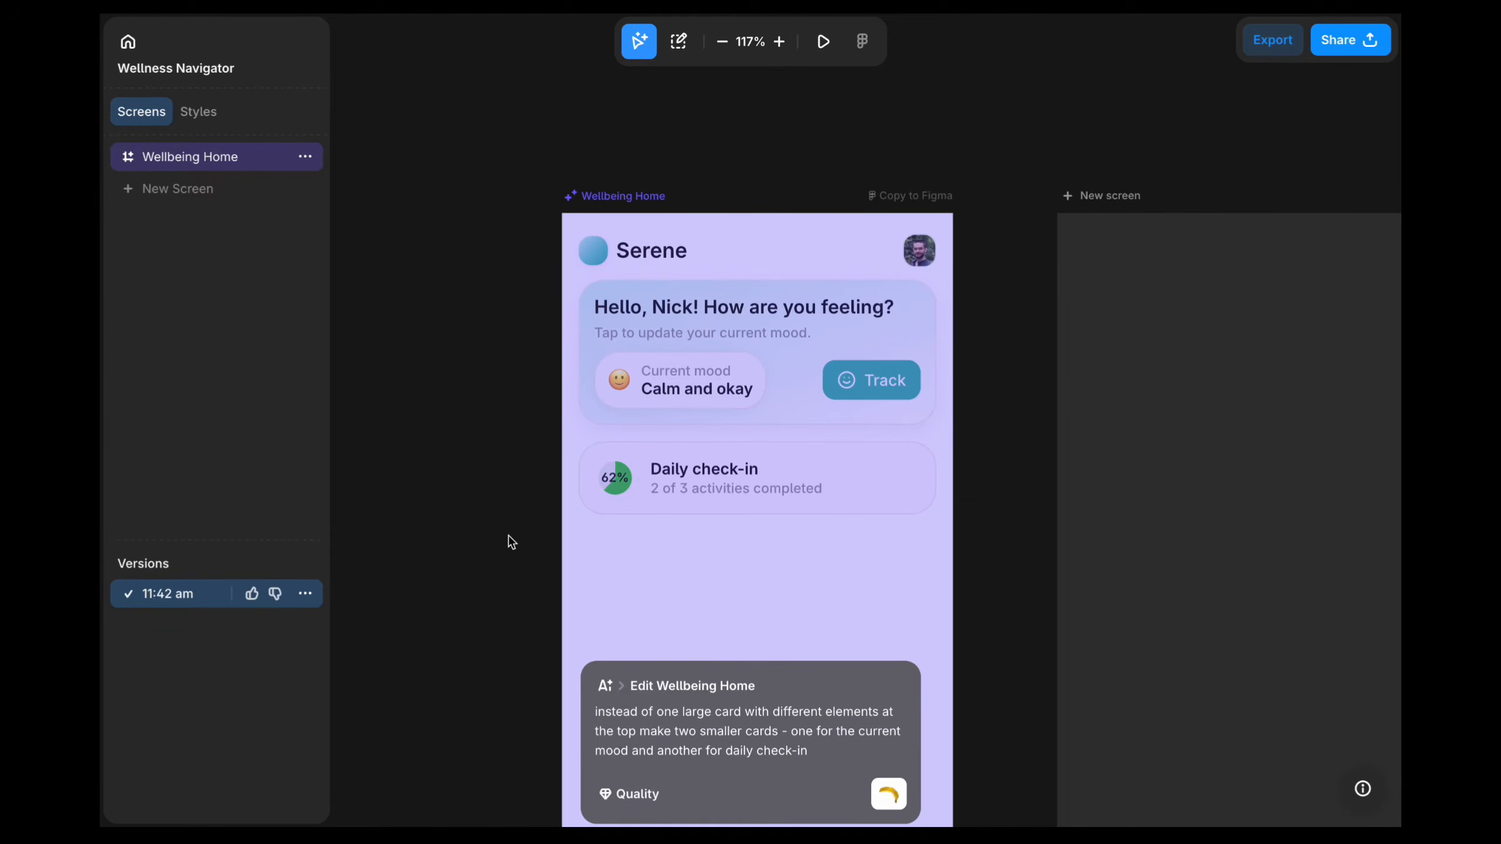
scroll(511, 542, "down", 5)
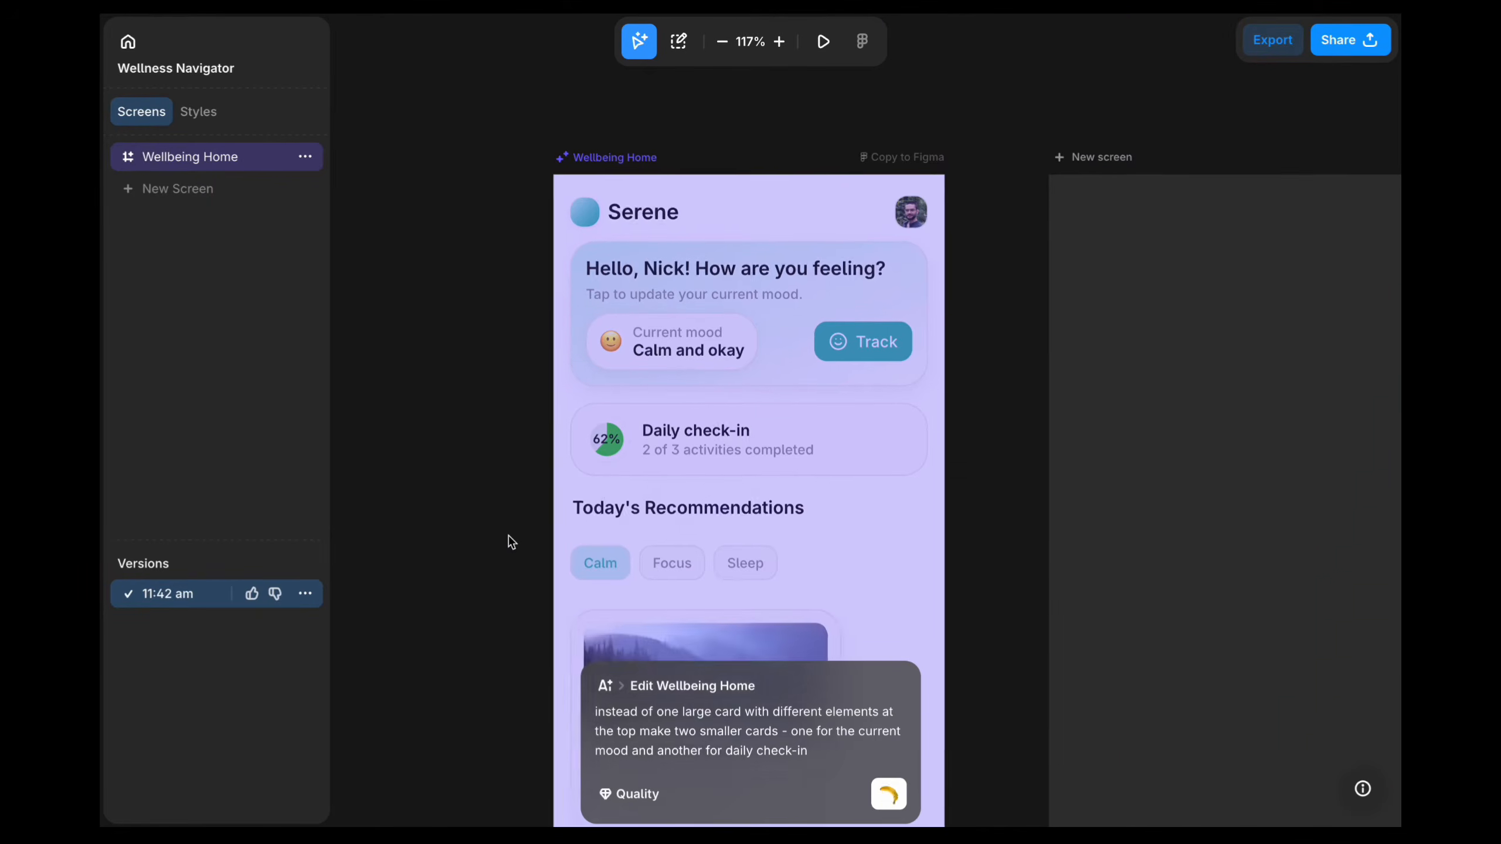
scroll(511, 542, "up", 3)
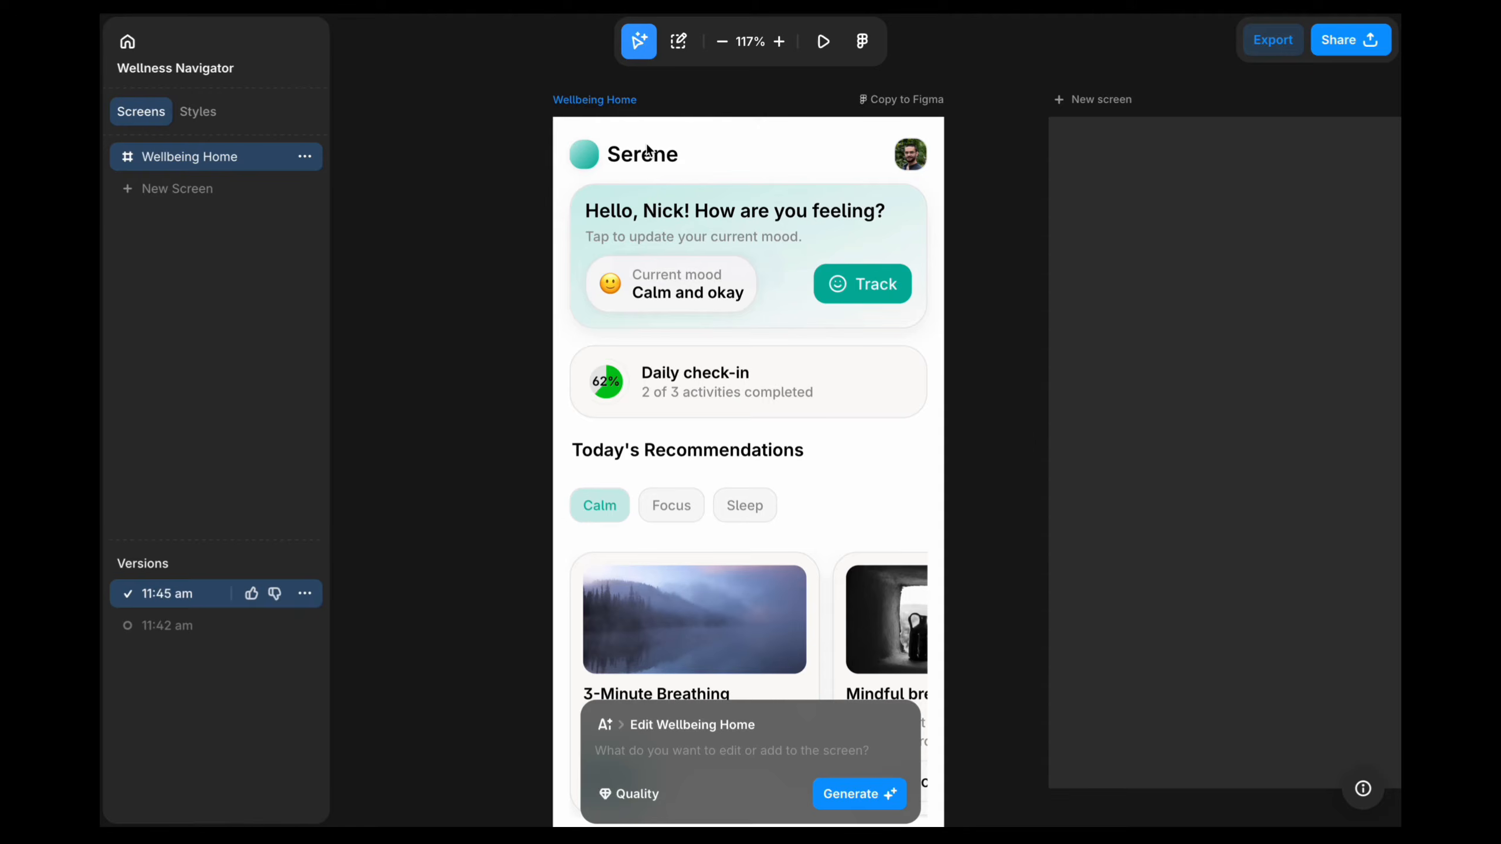
- Remove the Track button from the mood card with a selection edit prompted "Remove this button", generated in Speed mode
left_click(681, 44)
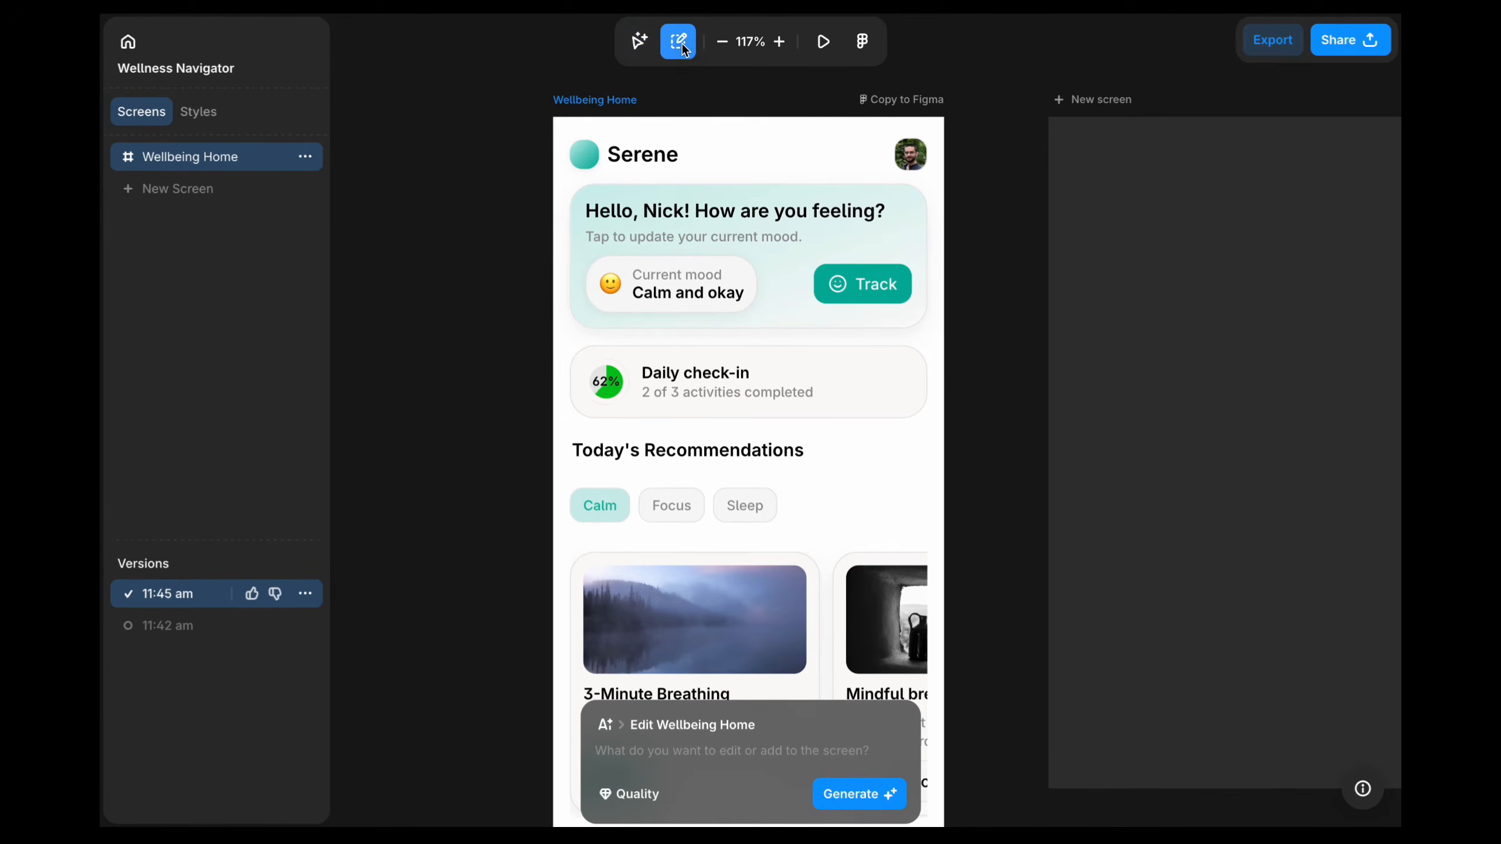
left_click(877, 296)
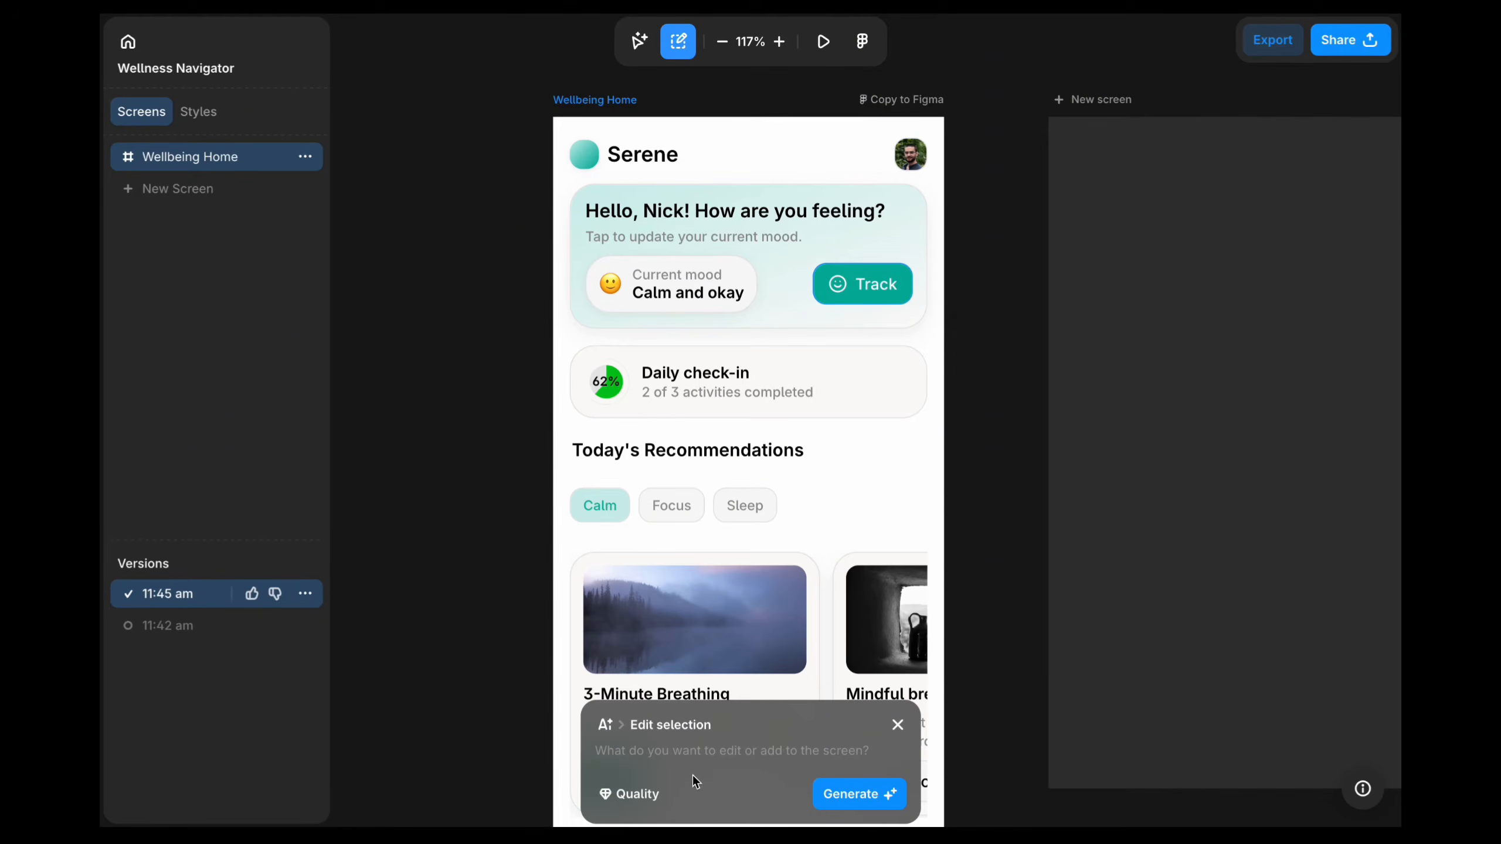
type("Remove this button")
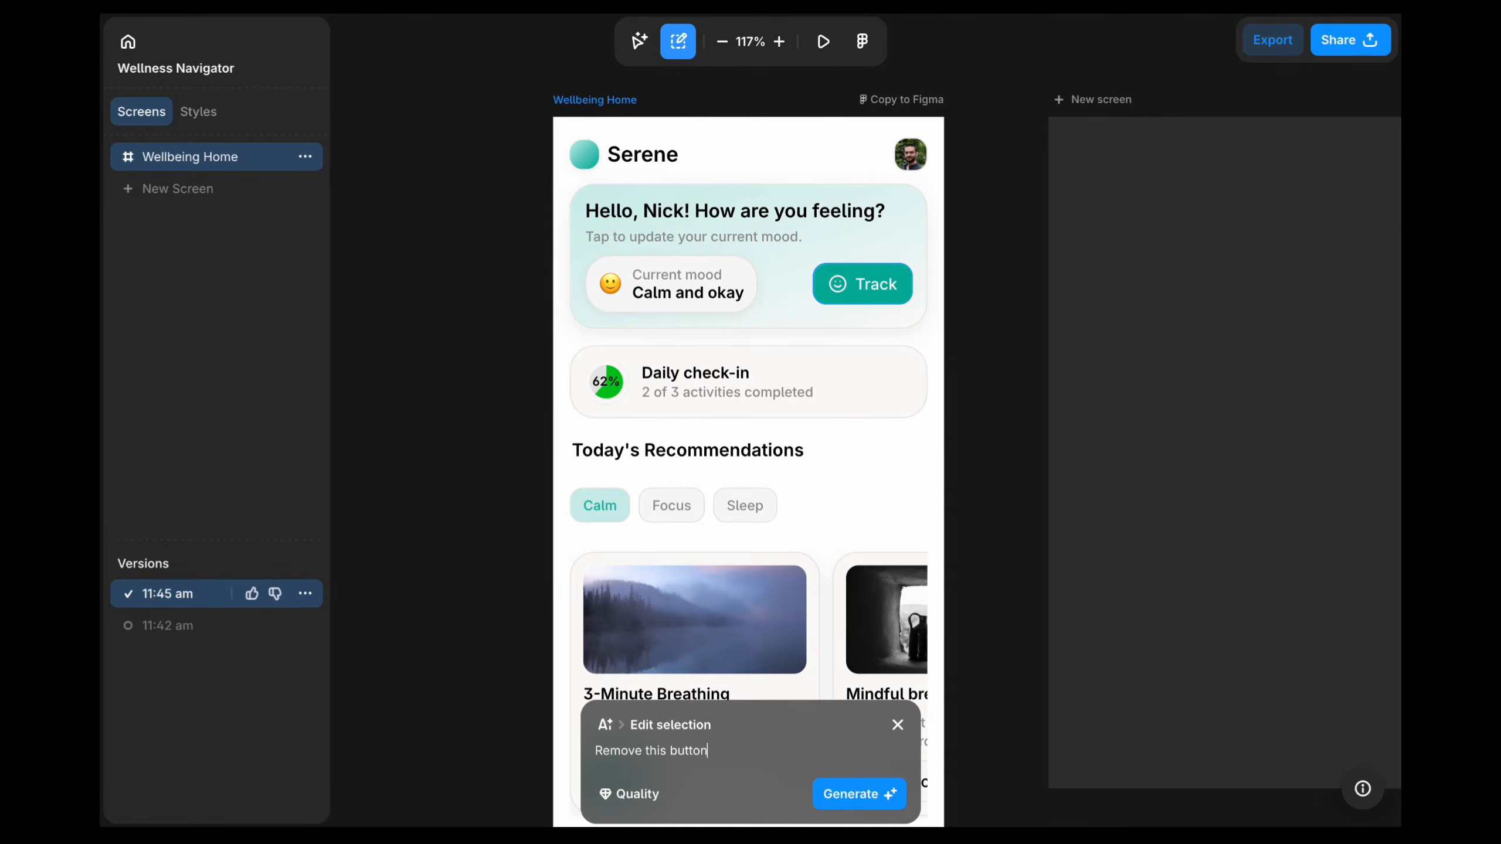
left_click(629, 794)
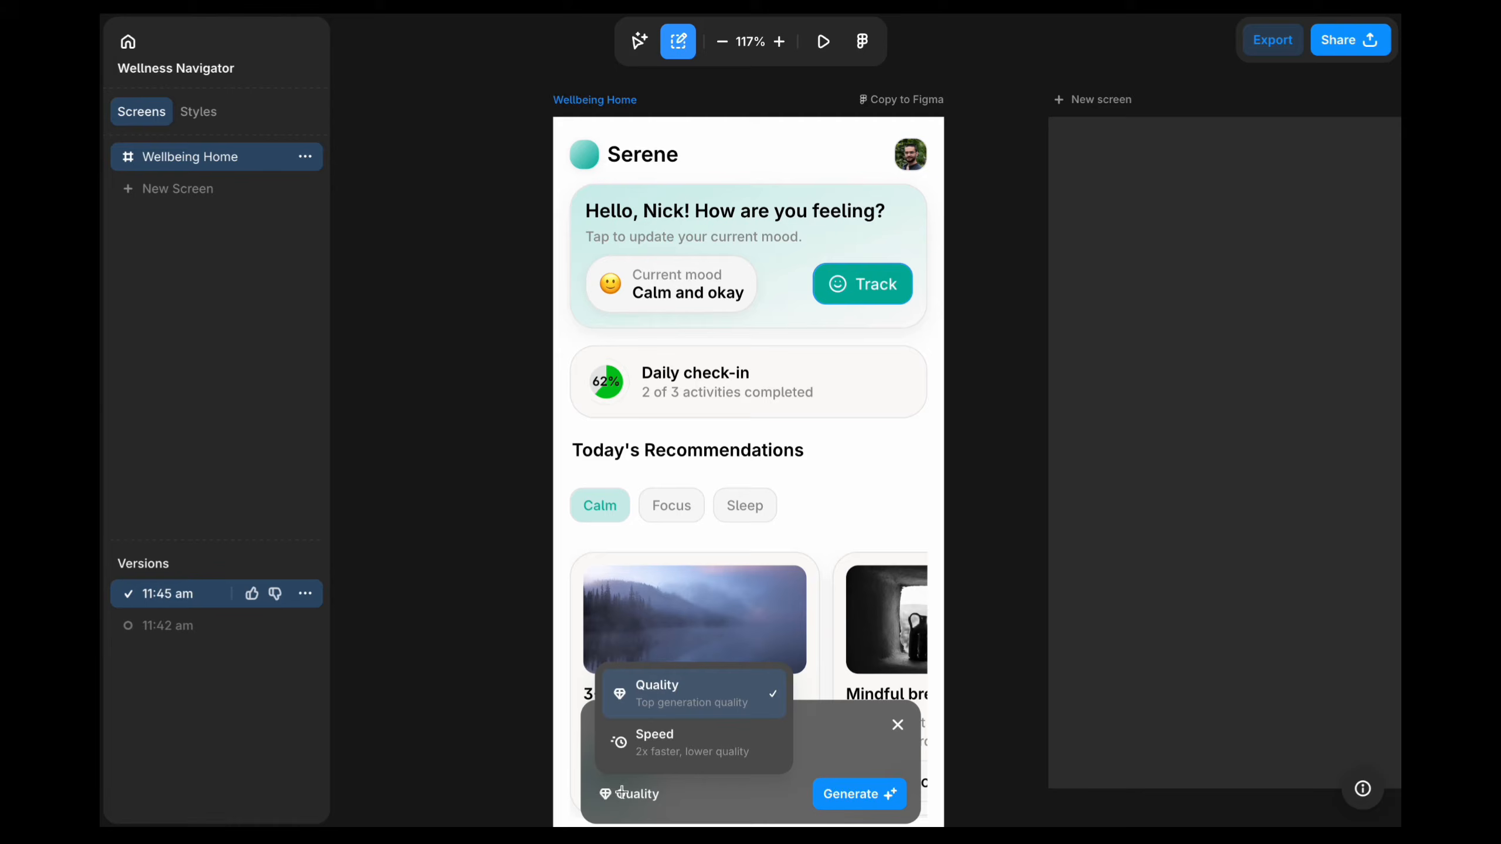
left_click(646, 747)
left_click(851, 792)
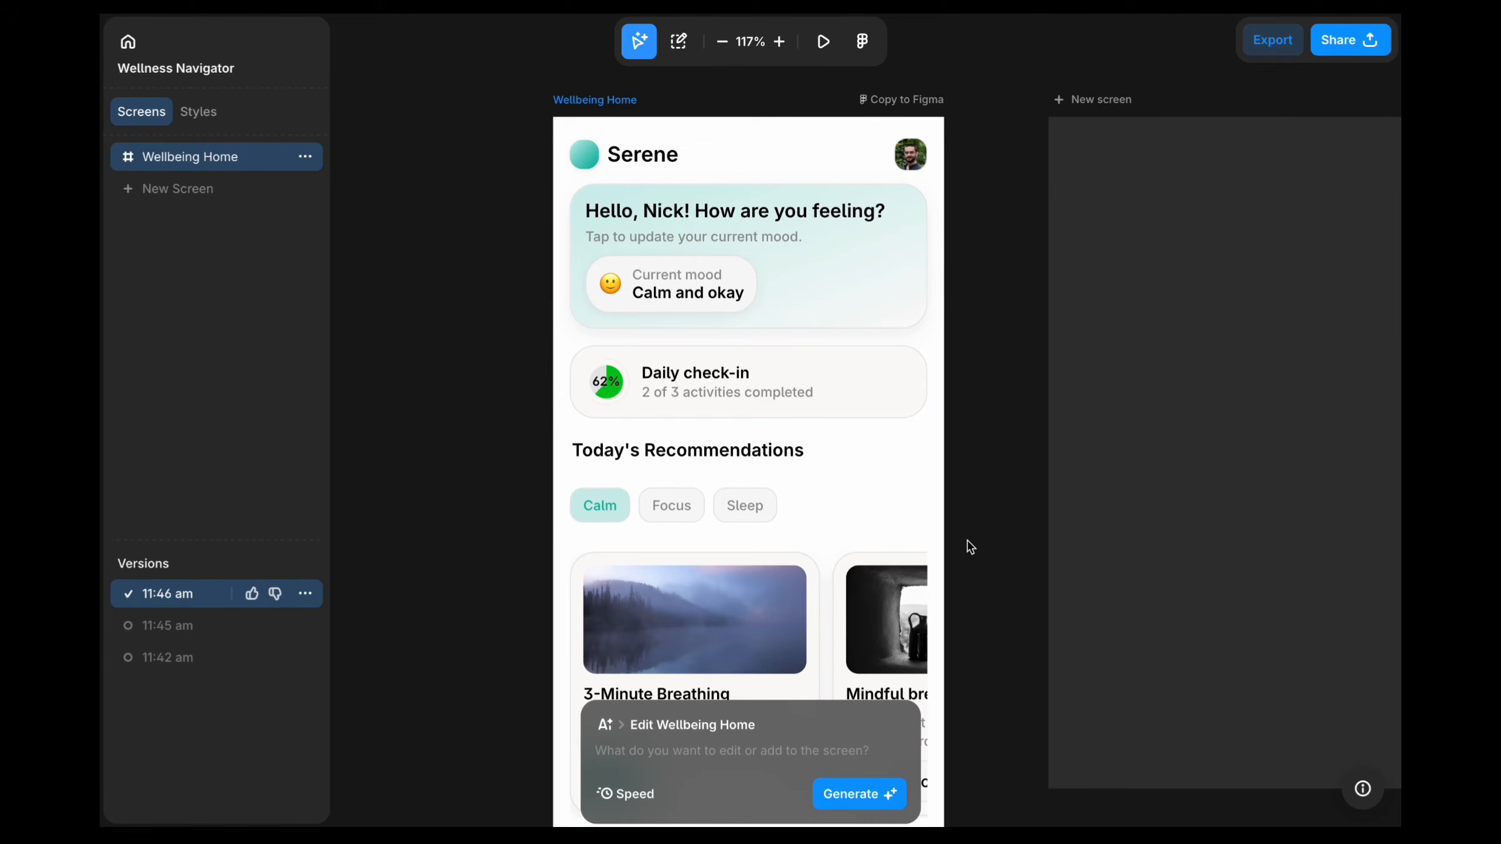
- Generate an edit of Wellbeing Home that adds a new section with a personal greeting from a wellness professional
scroll(449, 452, "up", 1)
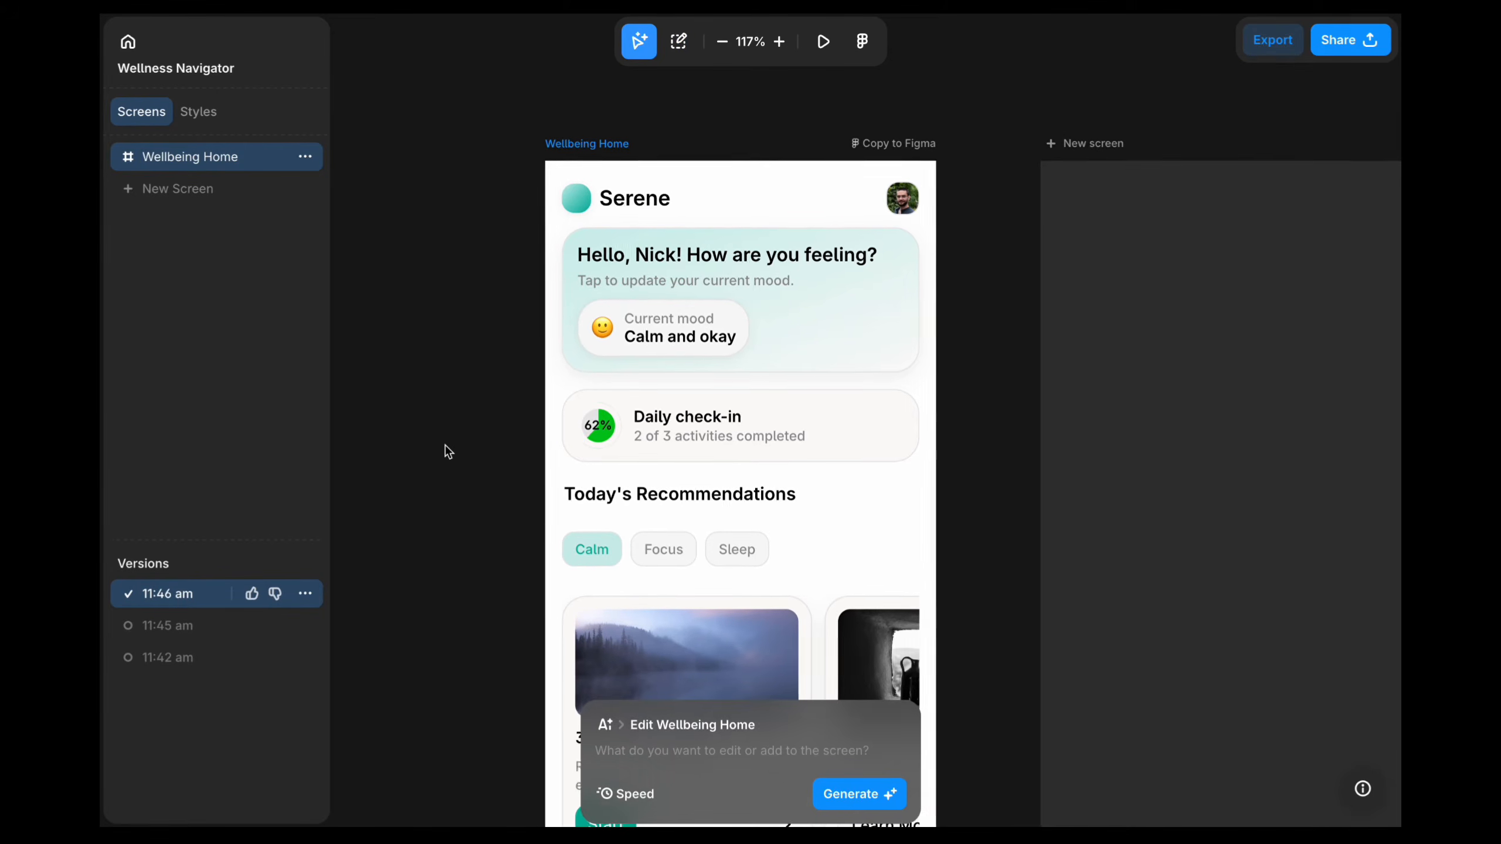
left_click(636, 755)
type("Add a new")
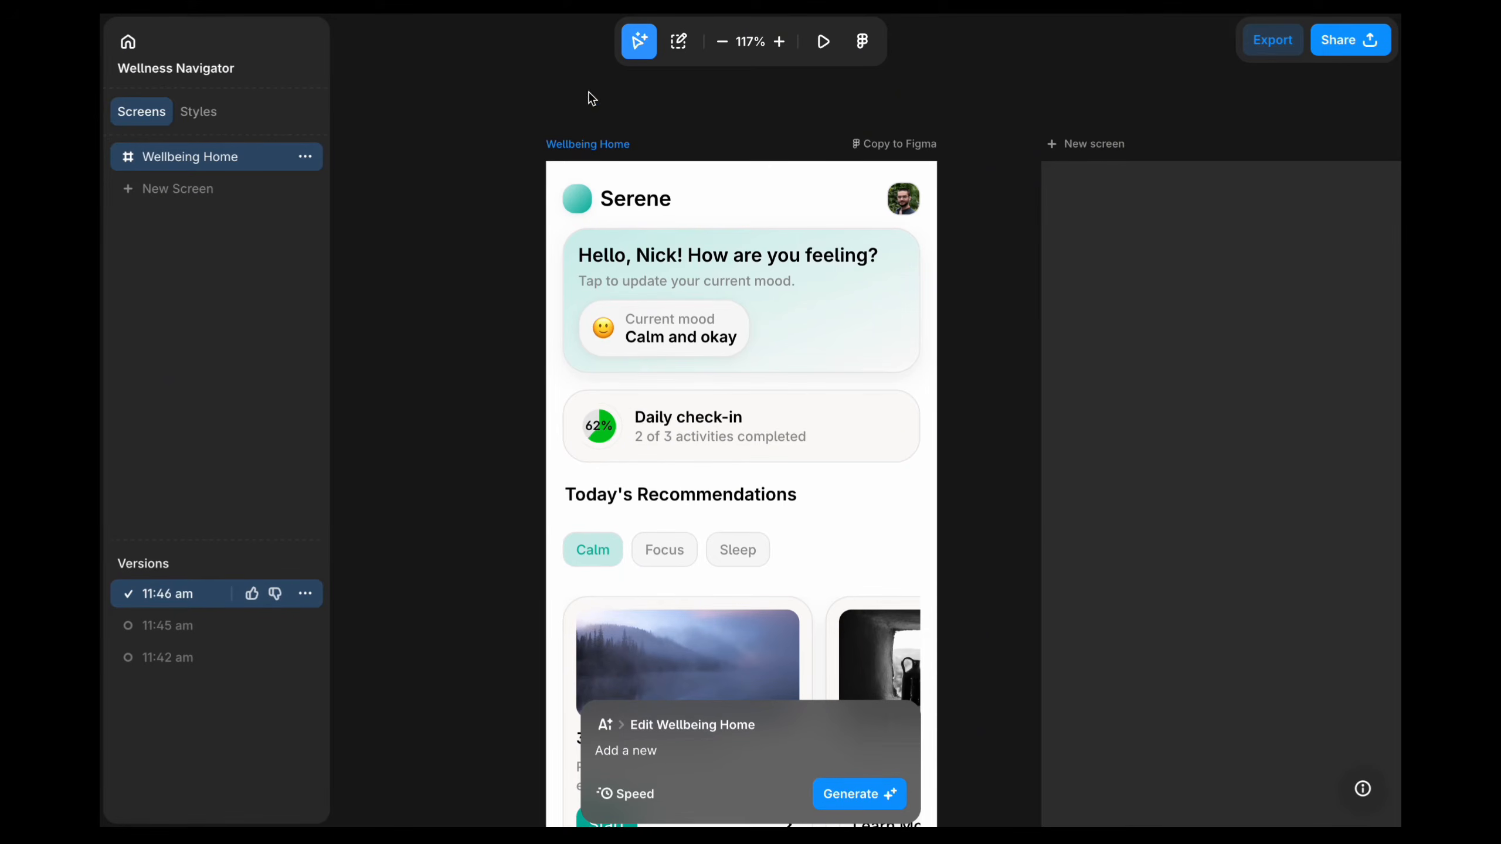
type(" section with a pe")
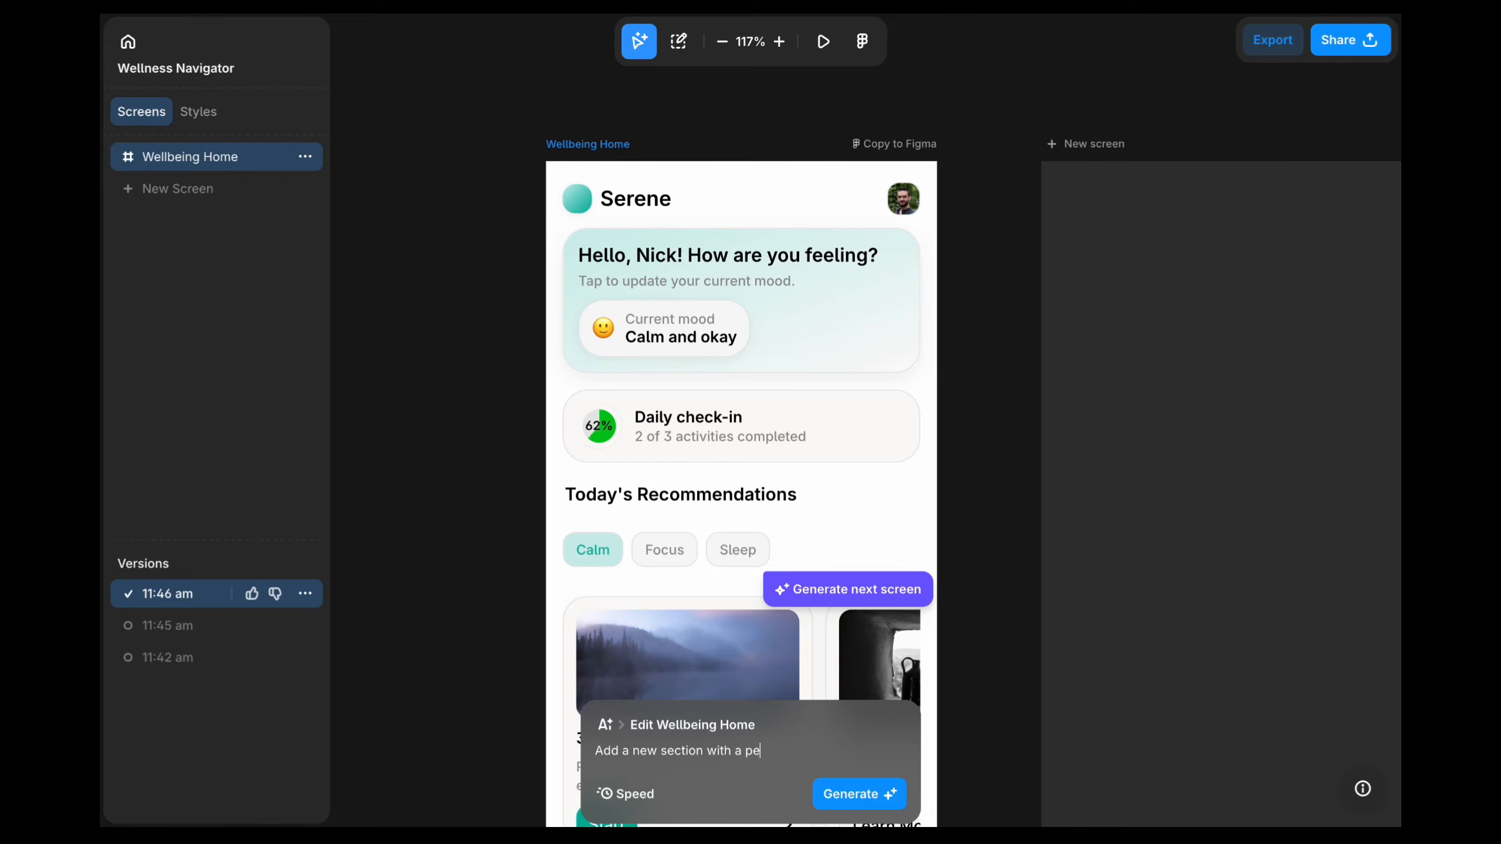
type("rsonal greeting from a wellness profess")
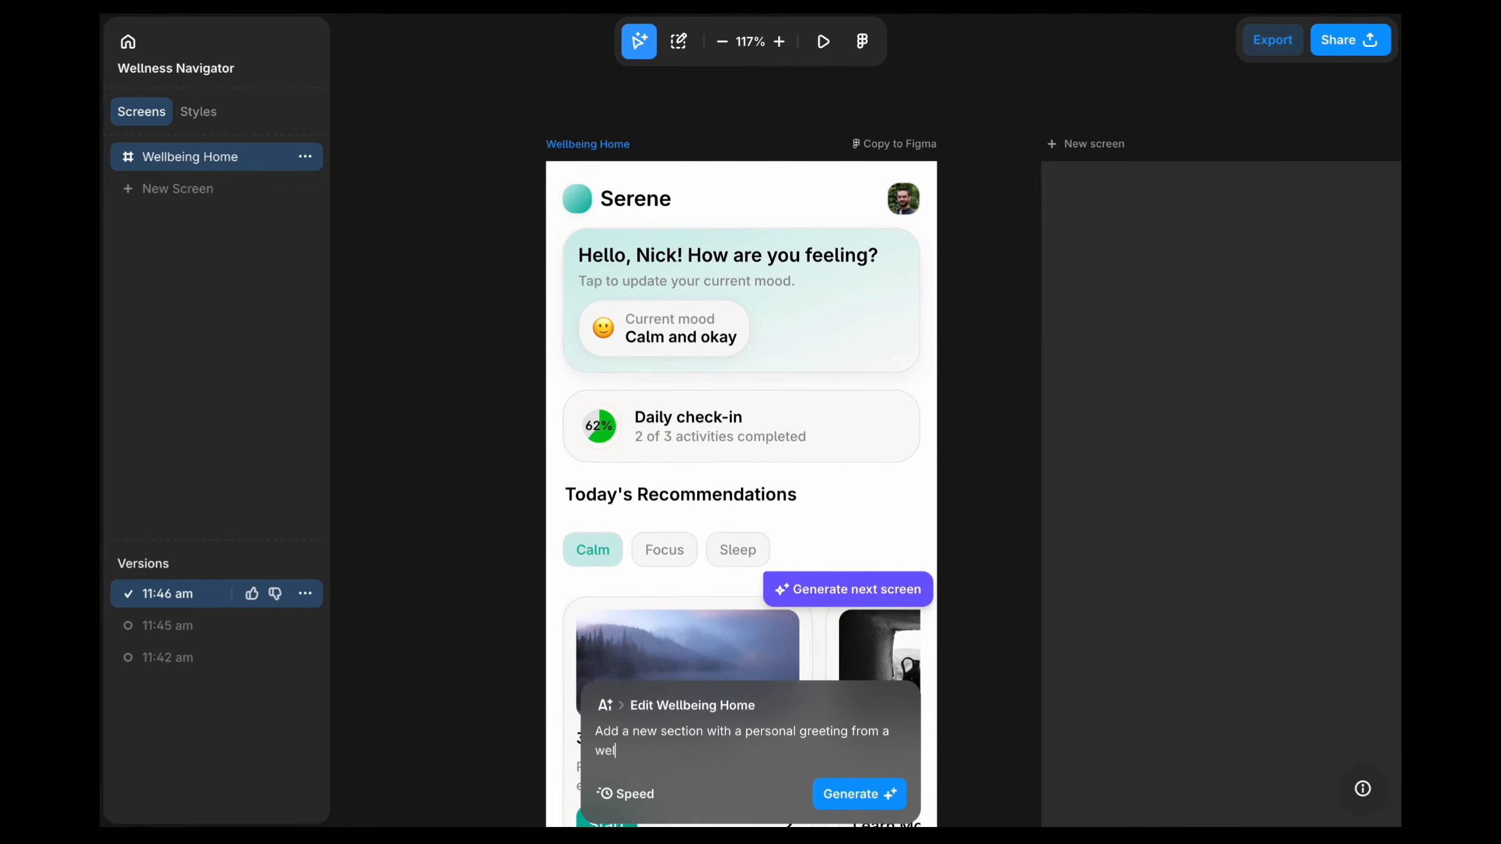
type("io")
type("n")
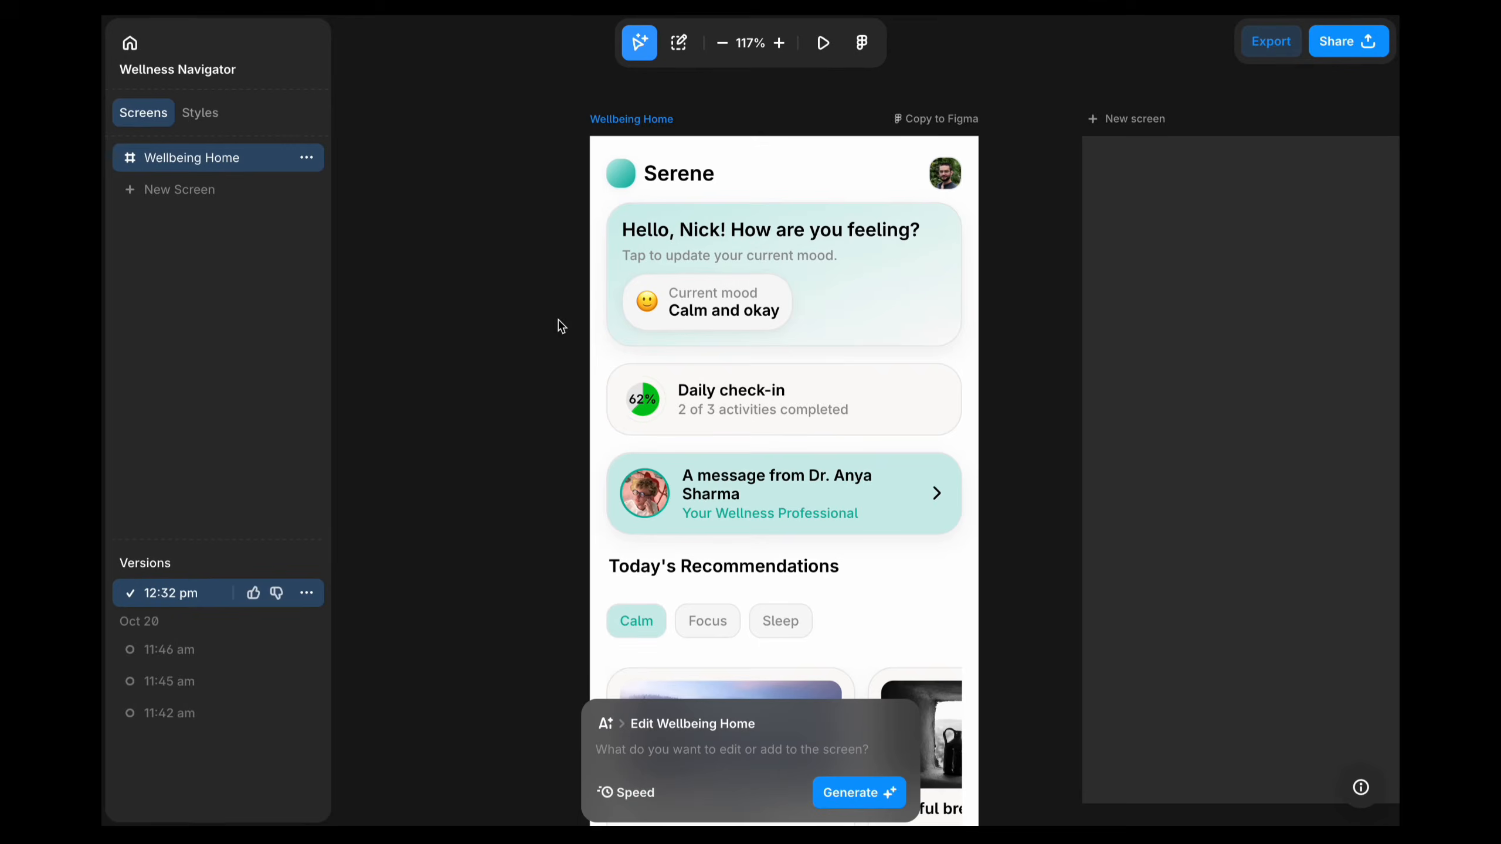
- Review the updated Wellbeing Home and generate the next screen from the wellness professional's message card
scroll(561, 326, "down", 10)
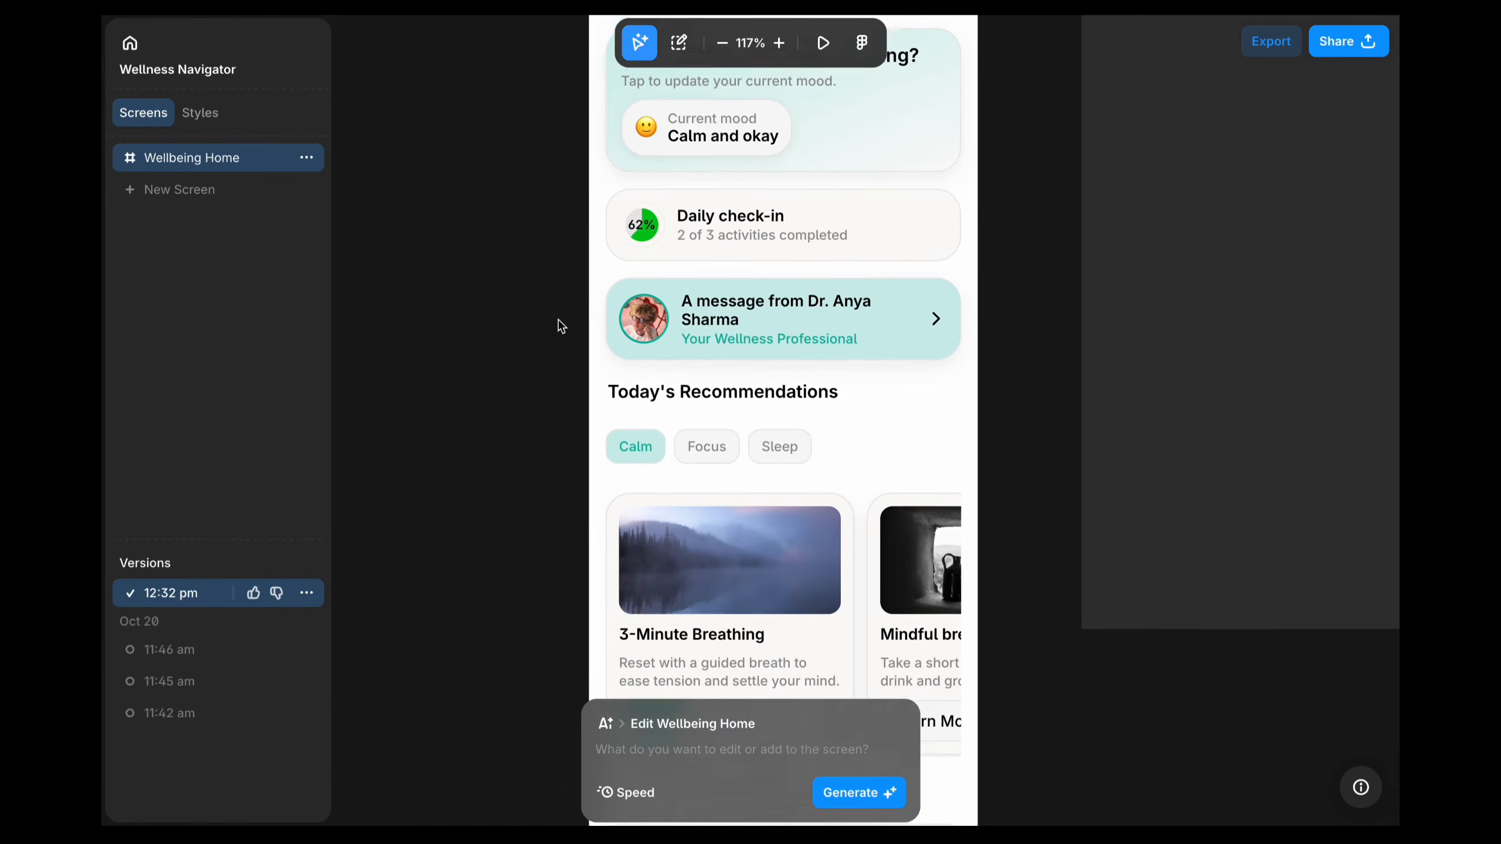
scroll(561, 327, "up", 10)
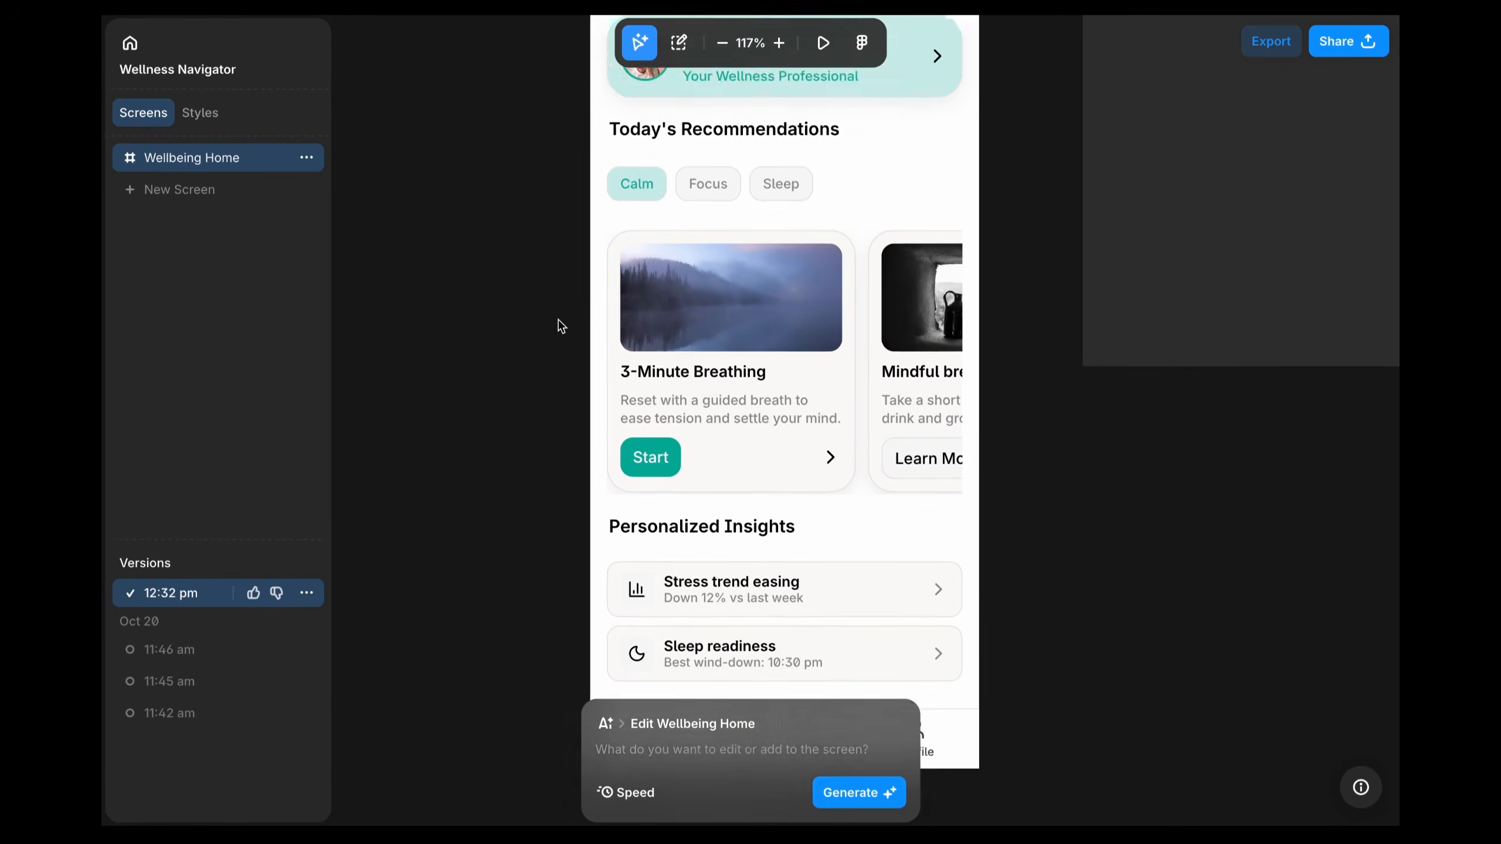
scroll(561, 327, "up", 2)
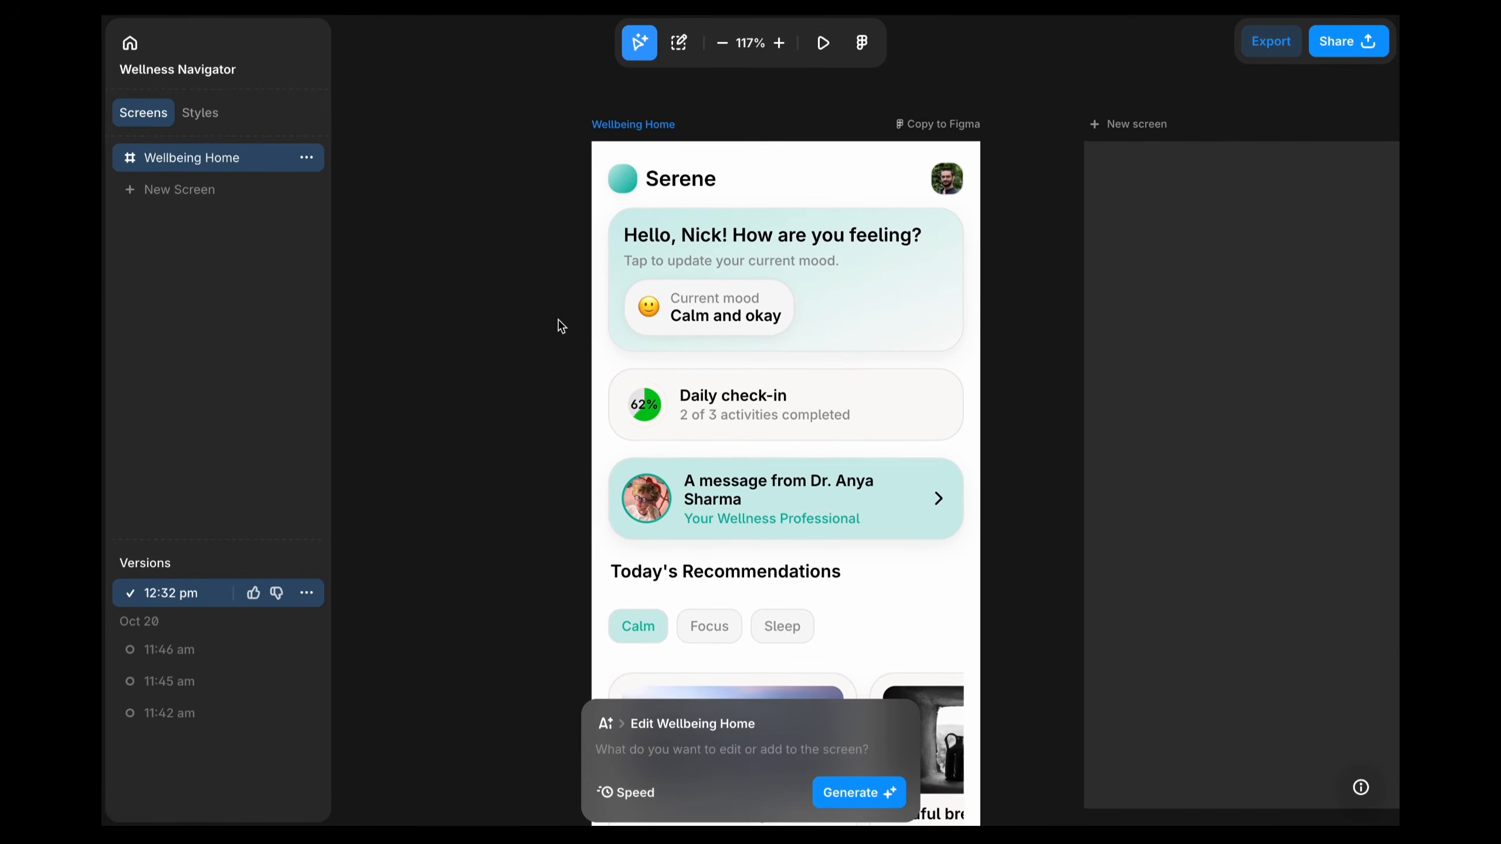
mouse_move(760, 506)
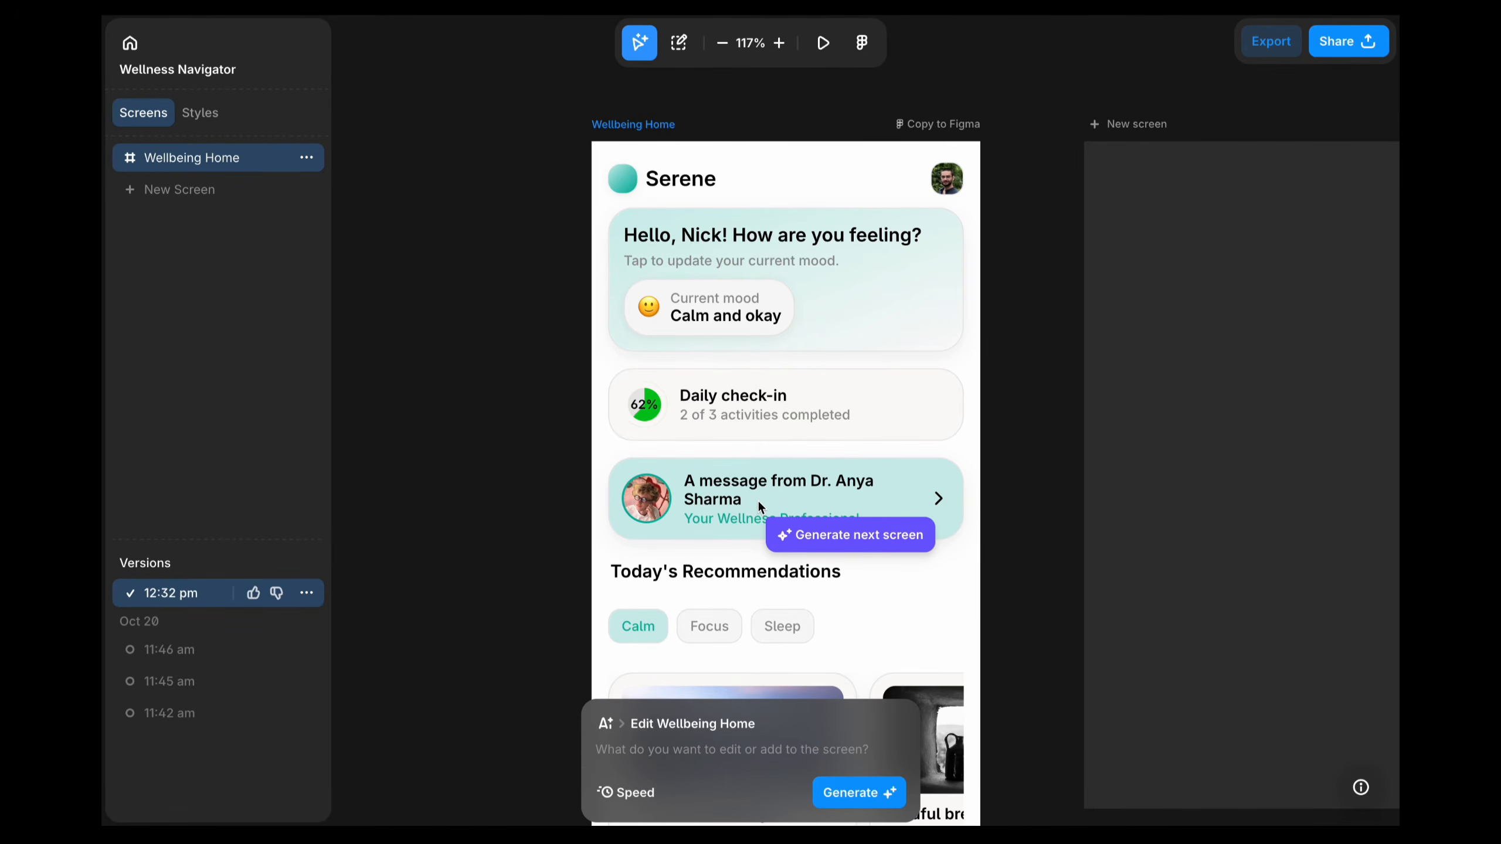
left_click(769, 521)
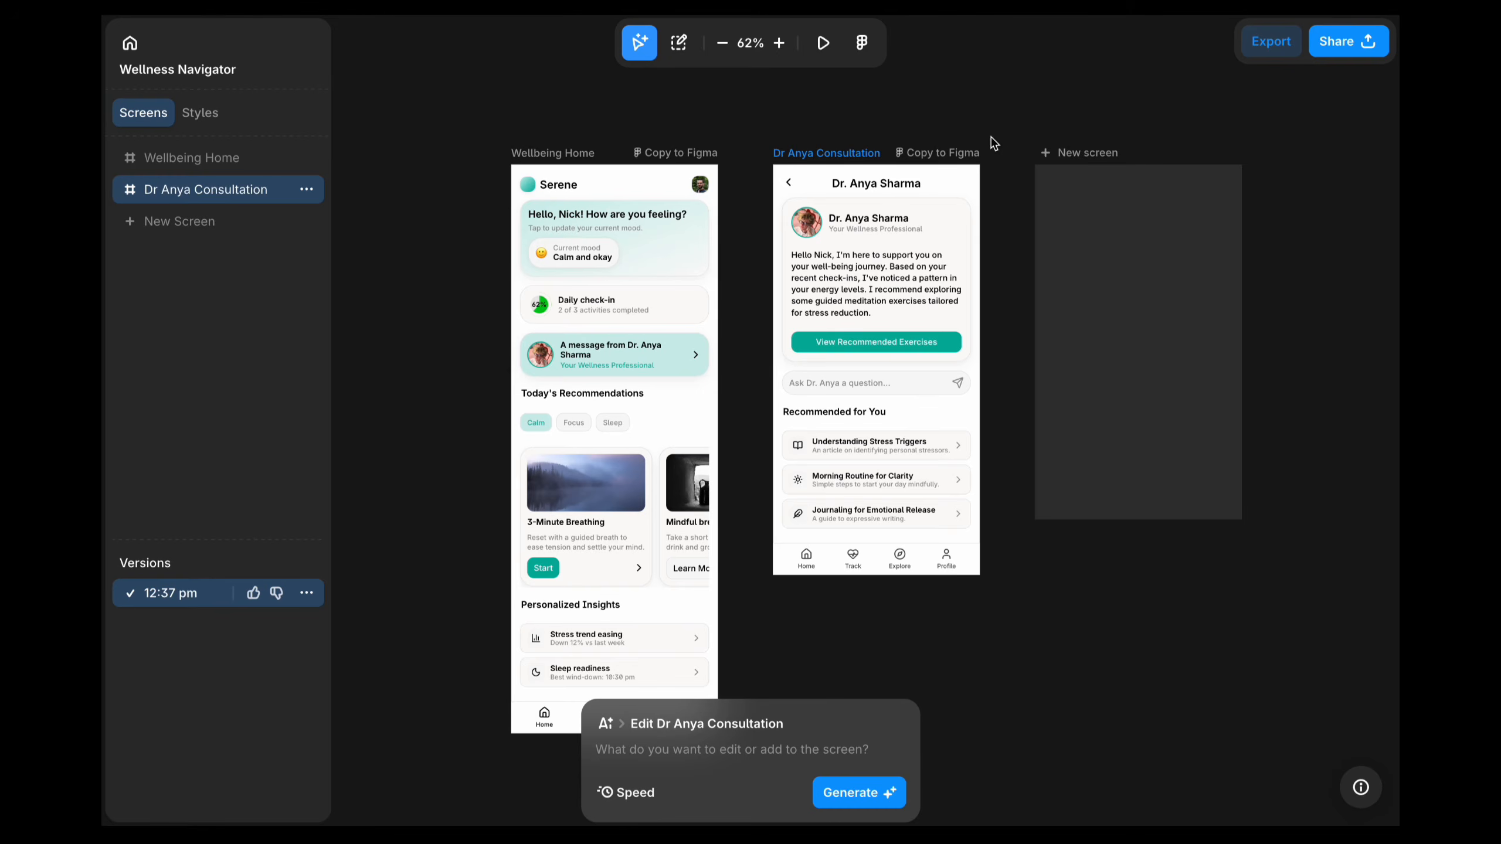
- Copy the generated consultation screen to Figma, paste it into the empty Banani file and expand its nested layers
left_click(938, 154)
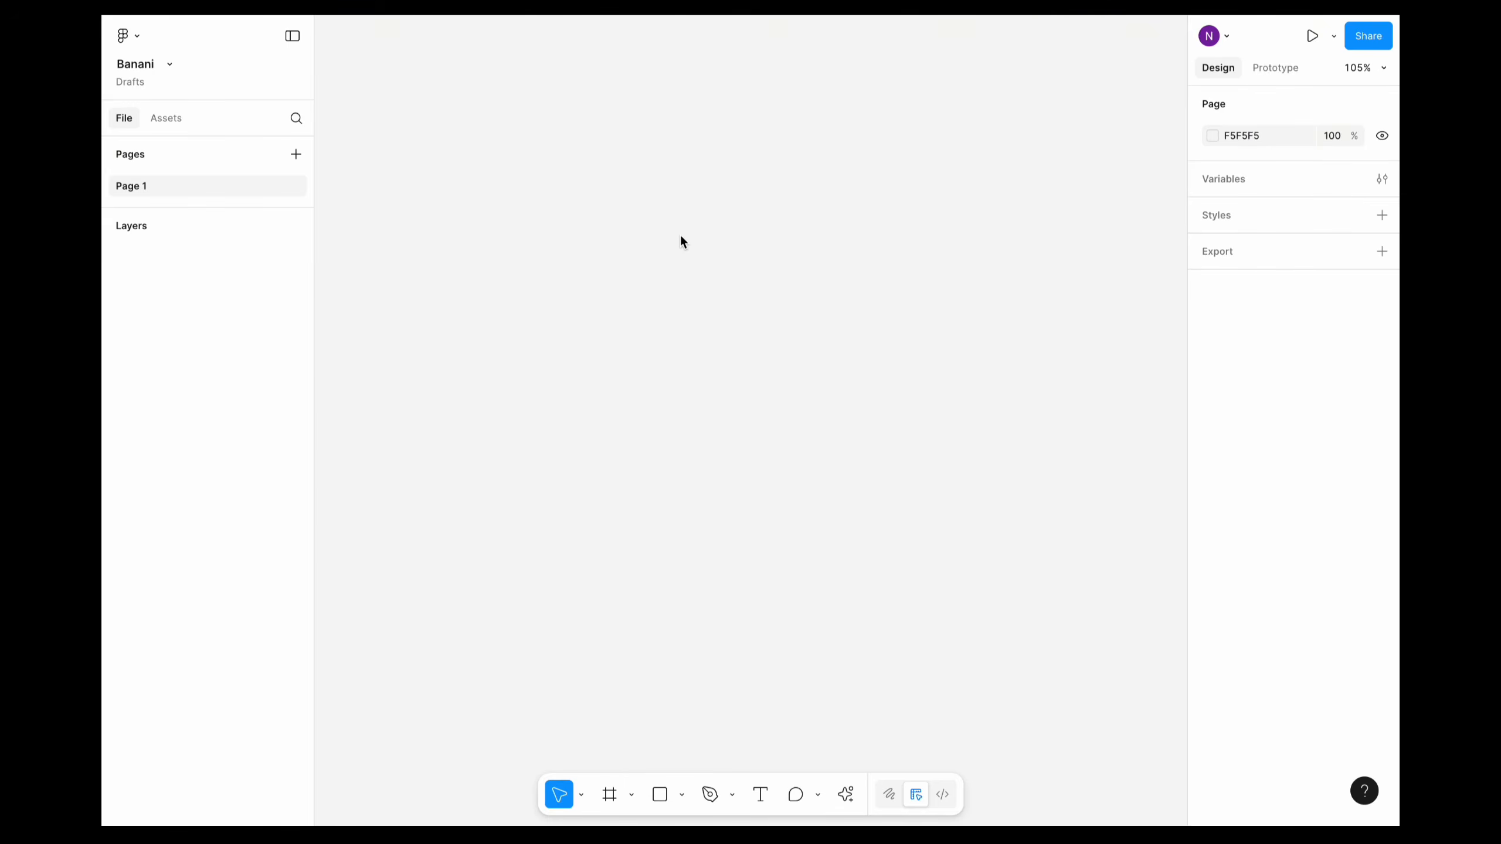
key("ctrl+v")
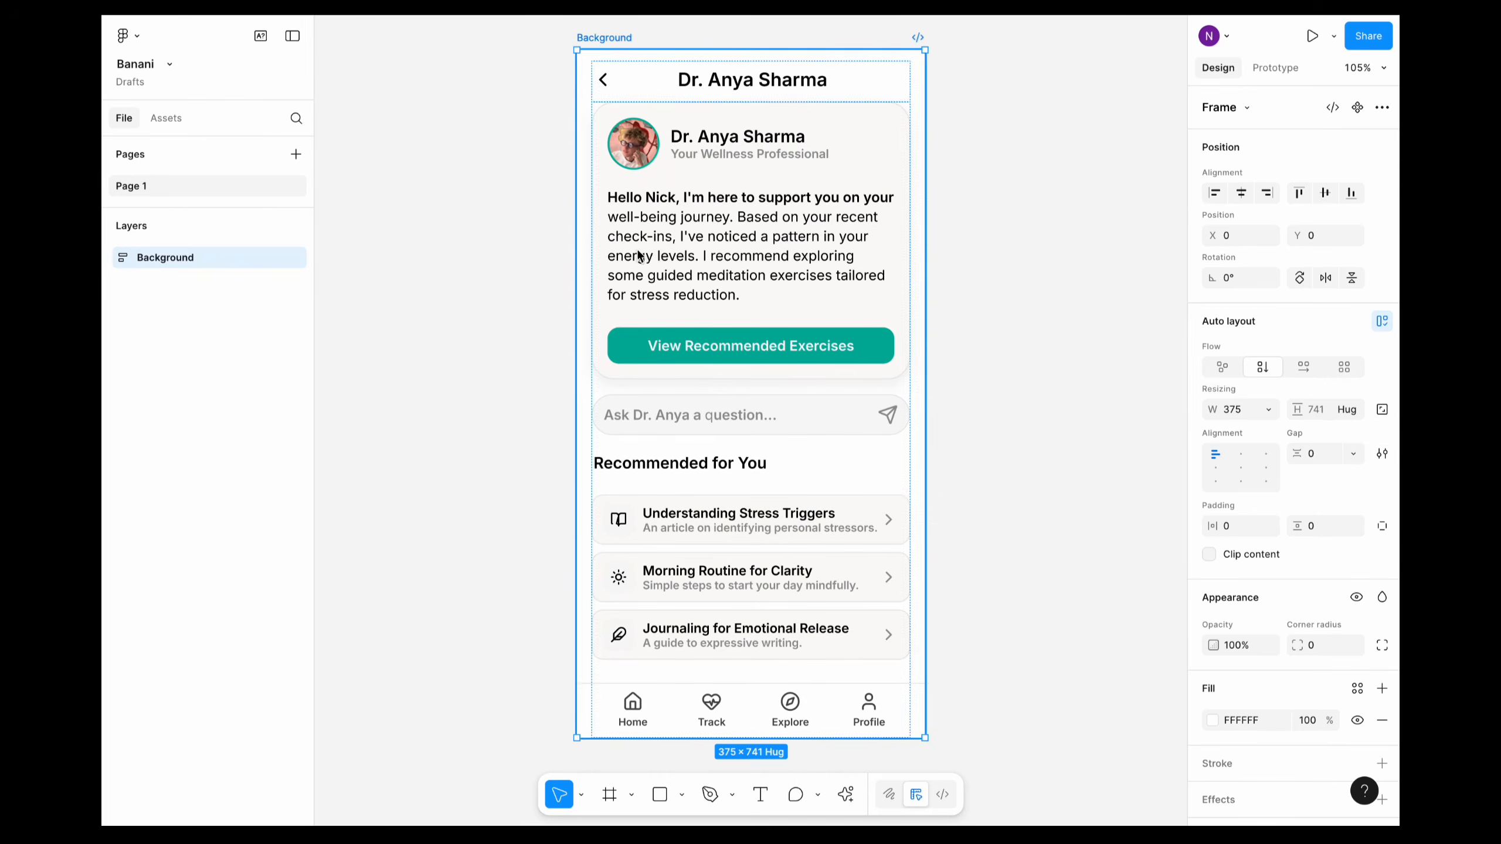
left_click(109, 259)
left_click(130, 286)
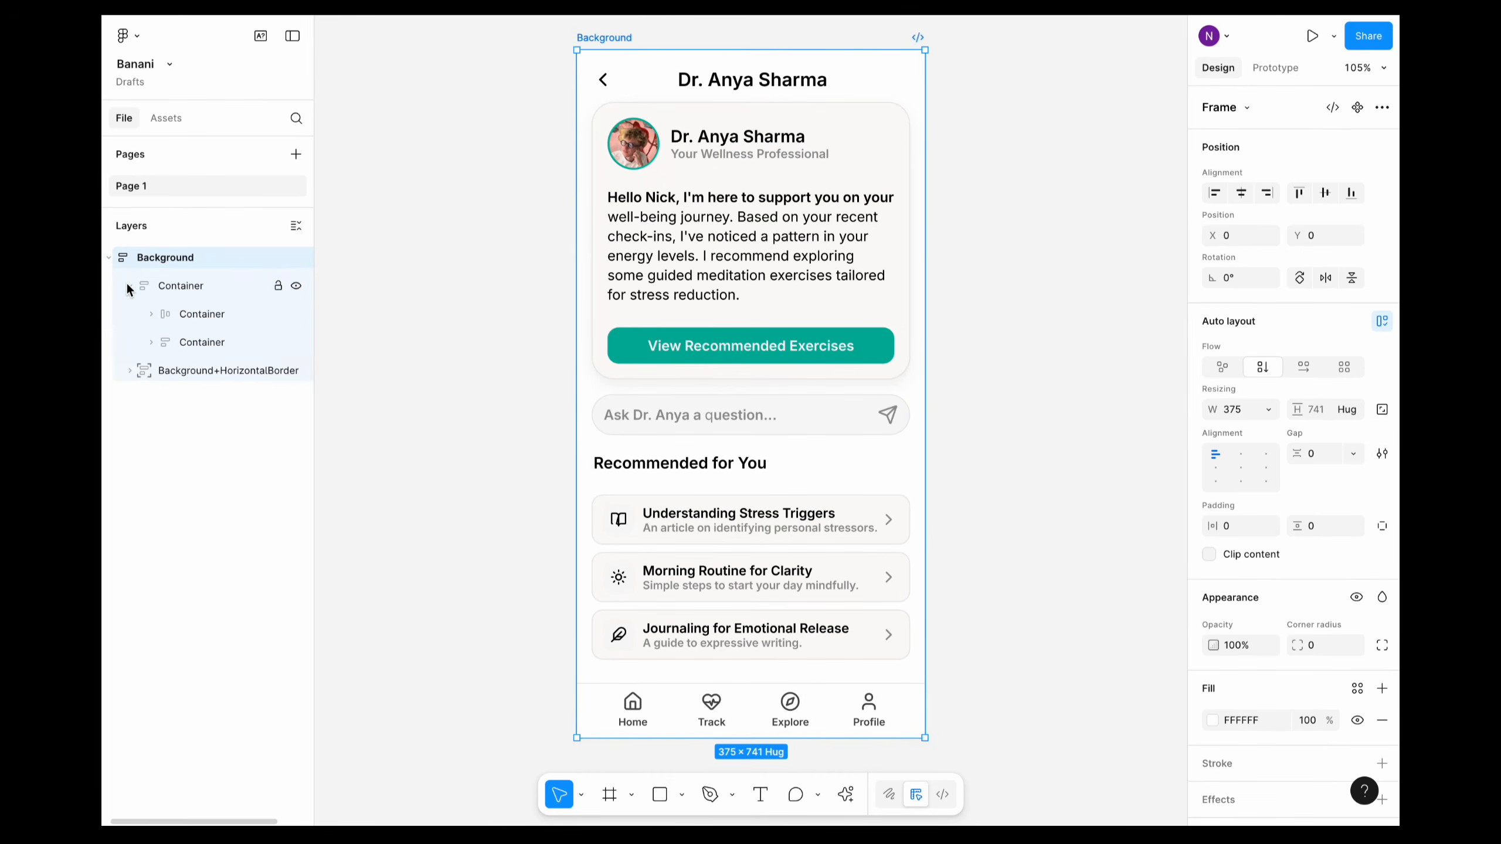
left_click(130, 372)
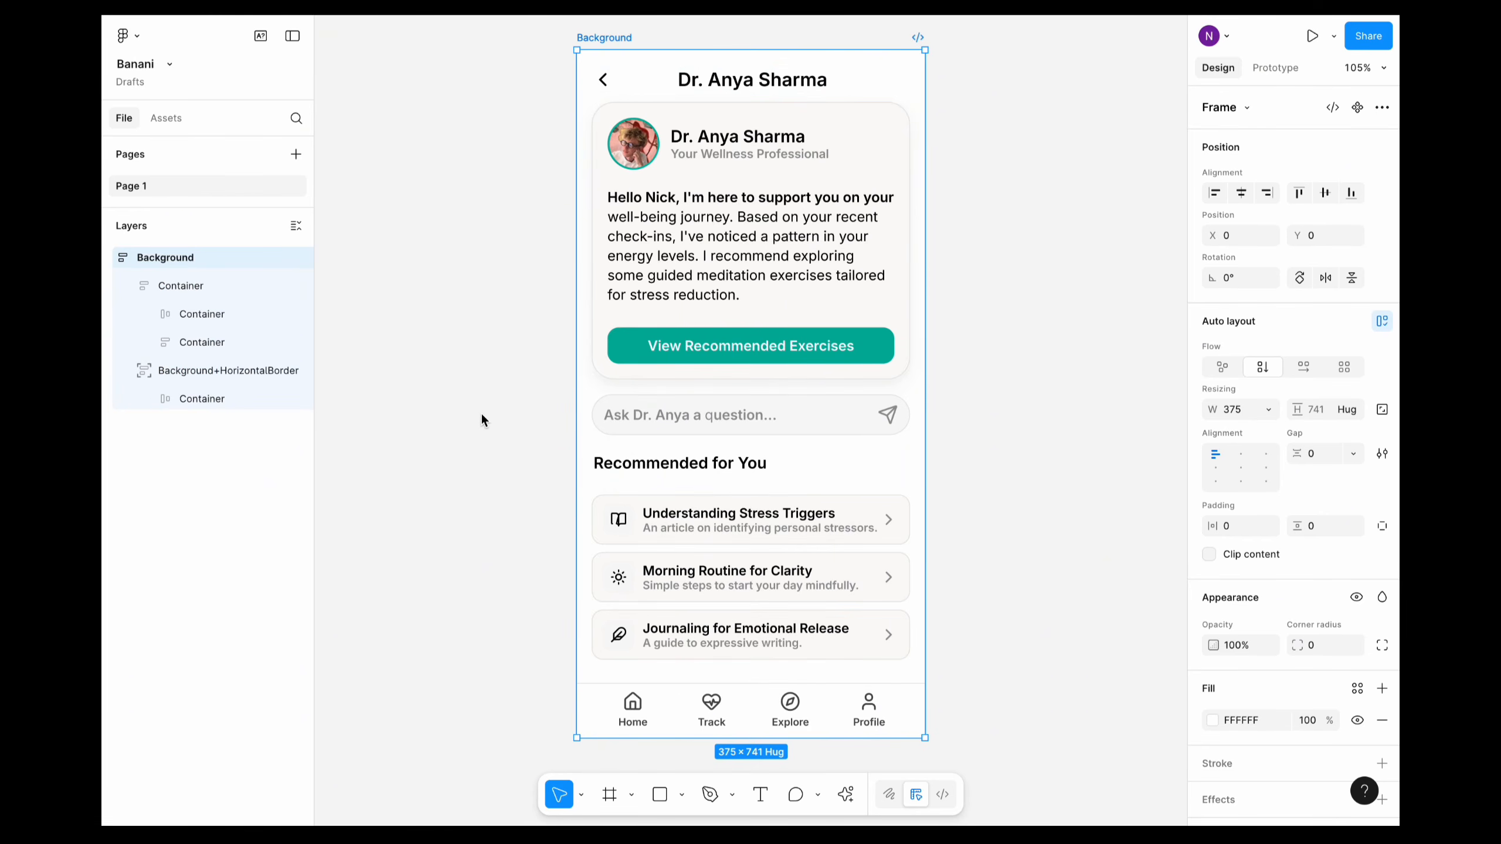
- Delete the leading icons of the three Recommended for You items and the navigation bar with Home, Track, Explore and Profile
double_click(787, 307)
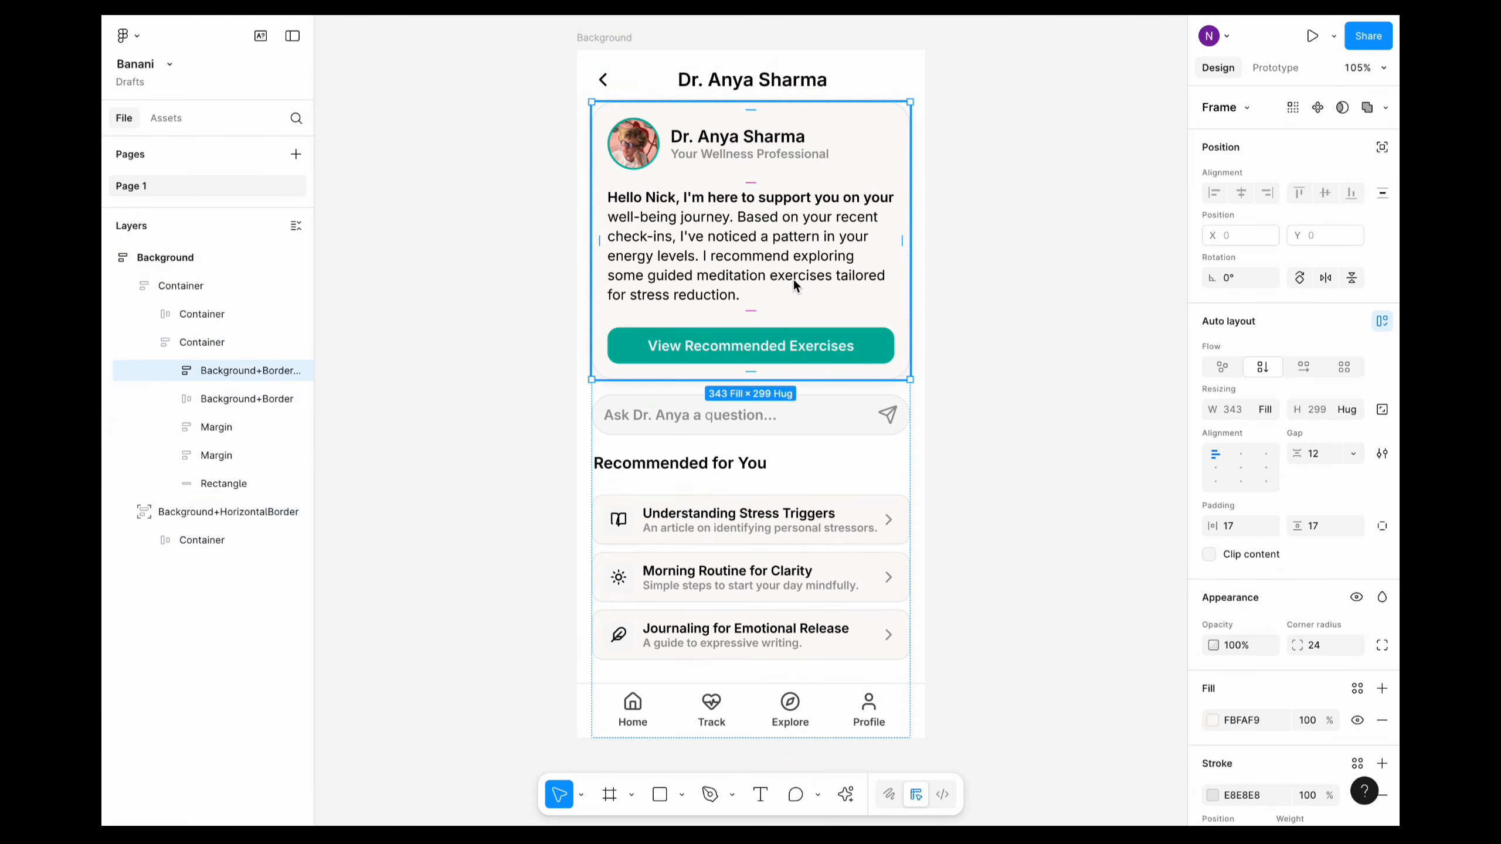
double_click(793, 280)
double_click(621, 518)
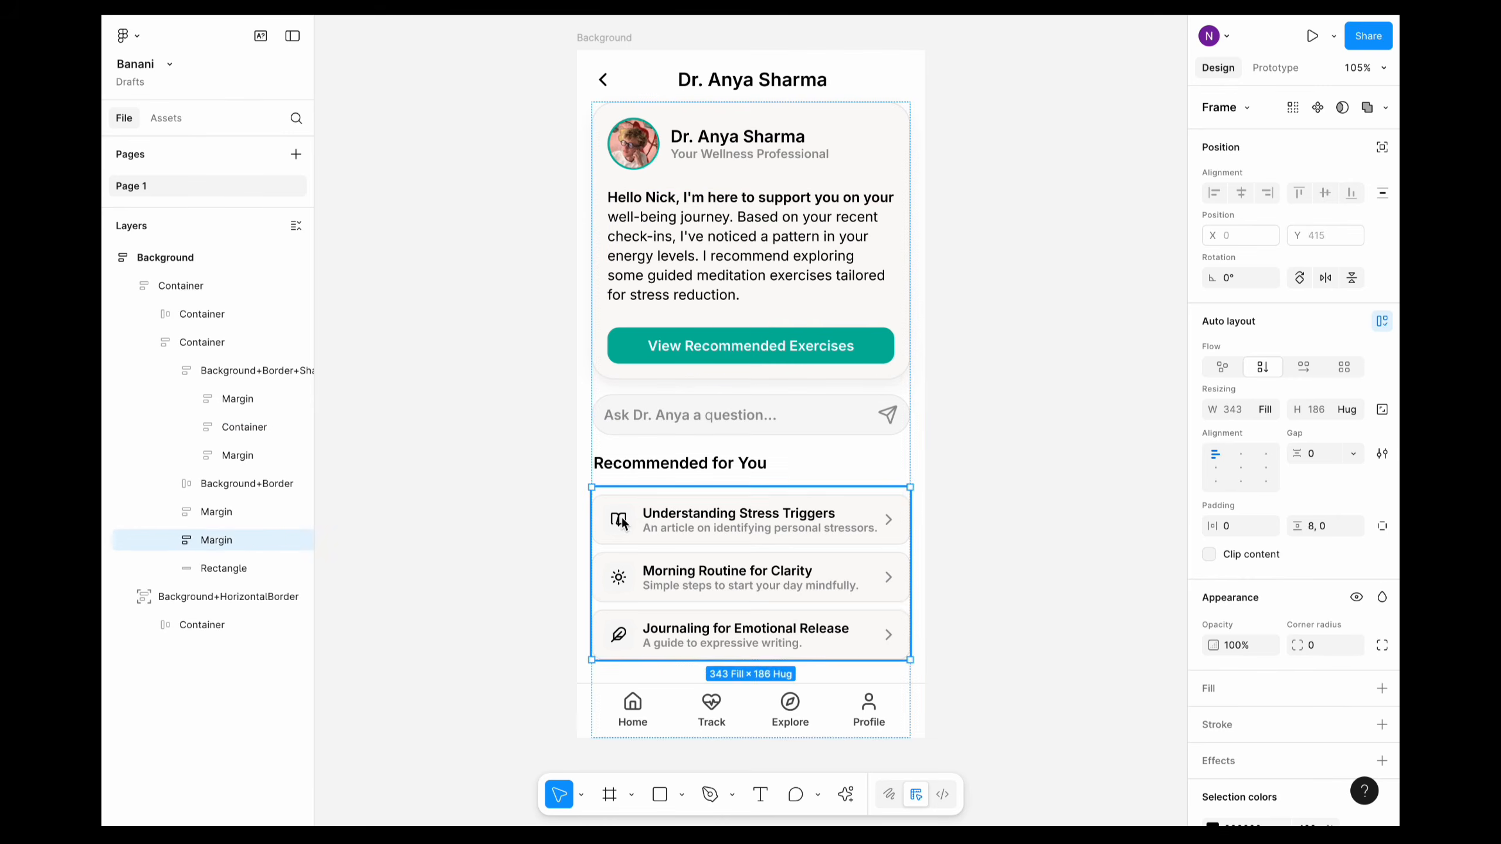
double_click(622, 518)
double_click(617, 525)
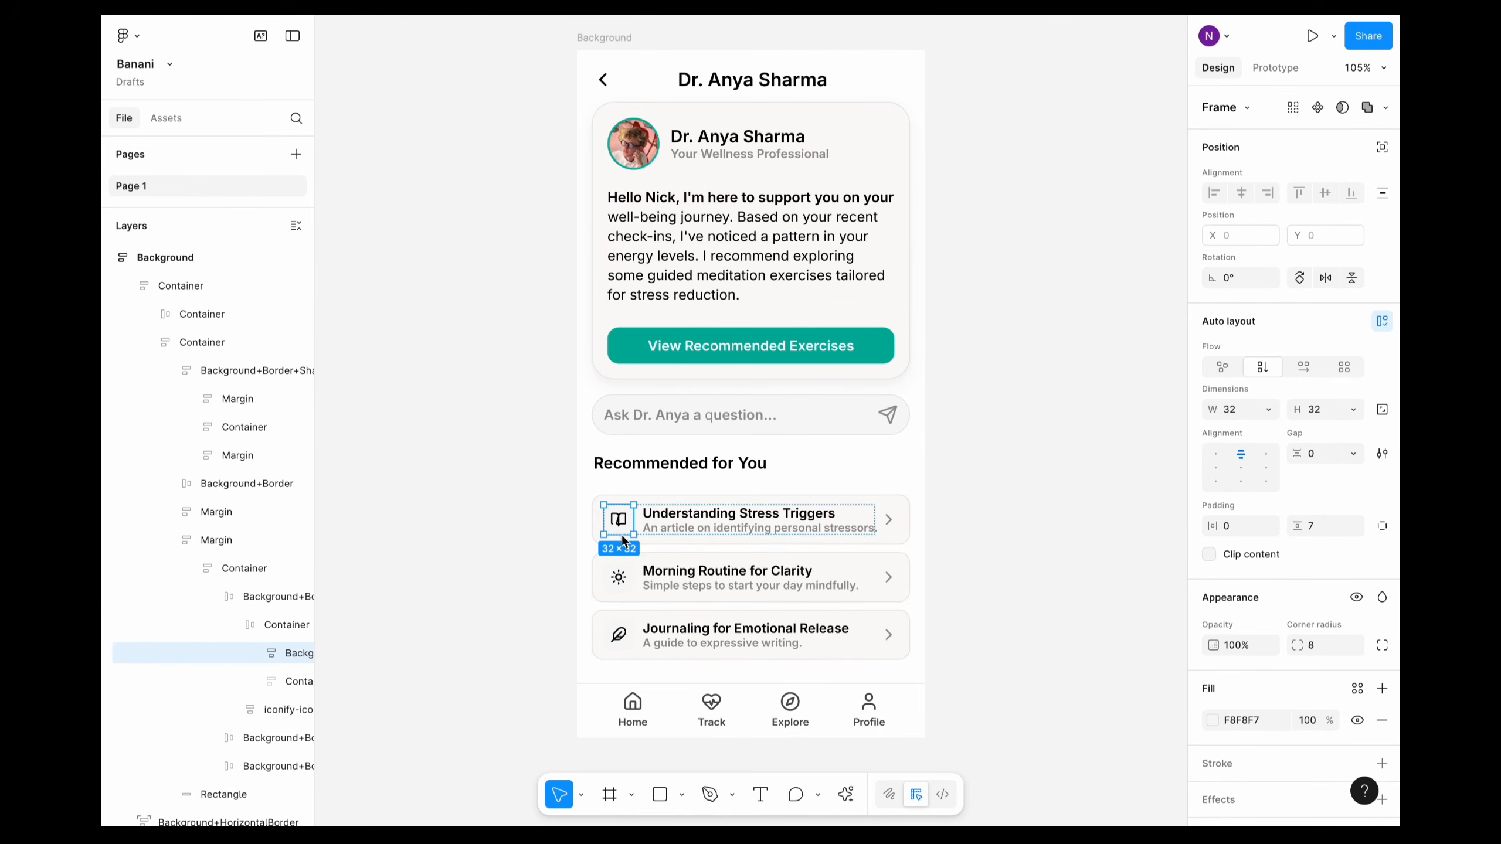
left_click(623, 582, "shift")
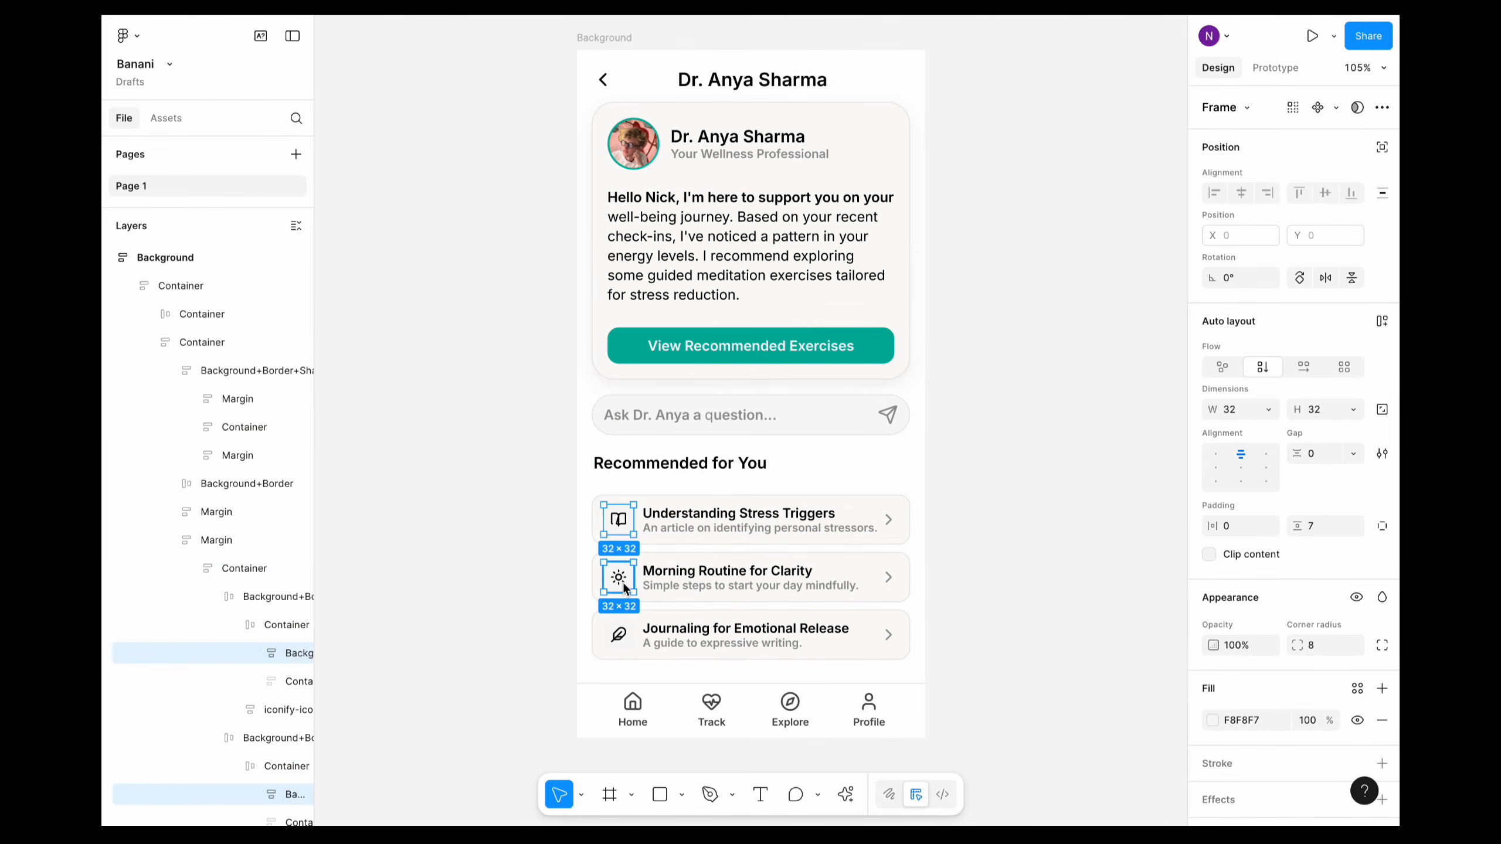
left_click(622, 634, "shift")
key("Delete")
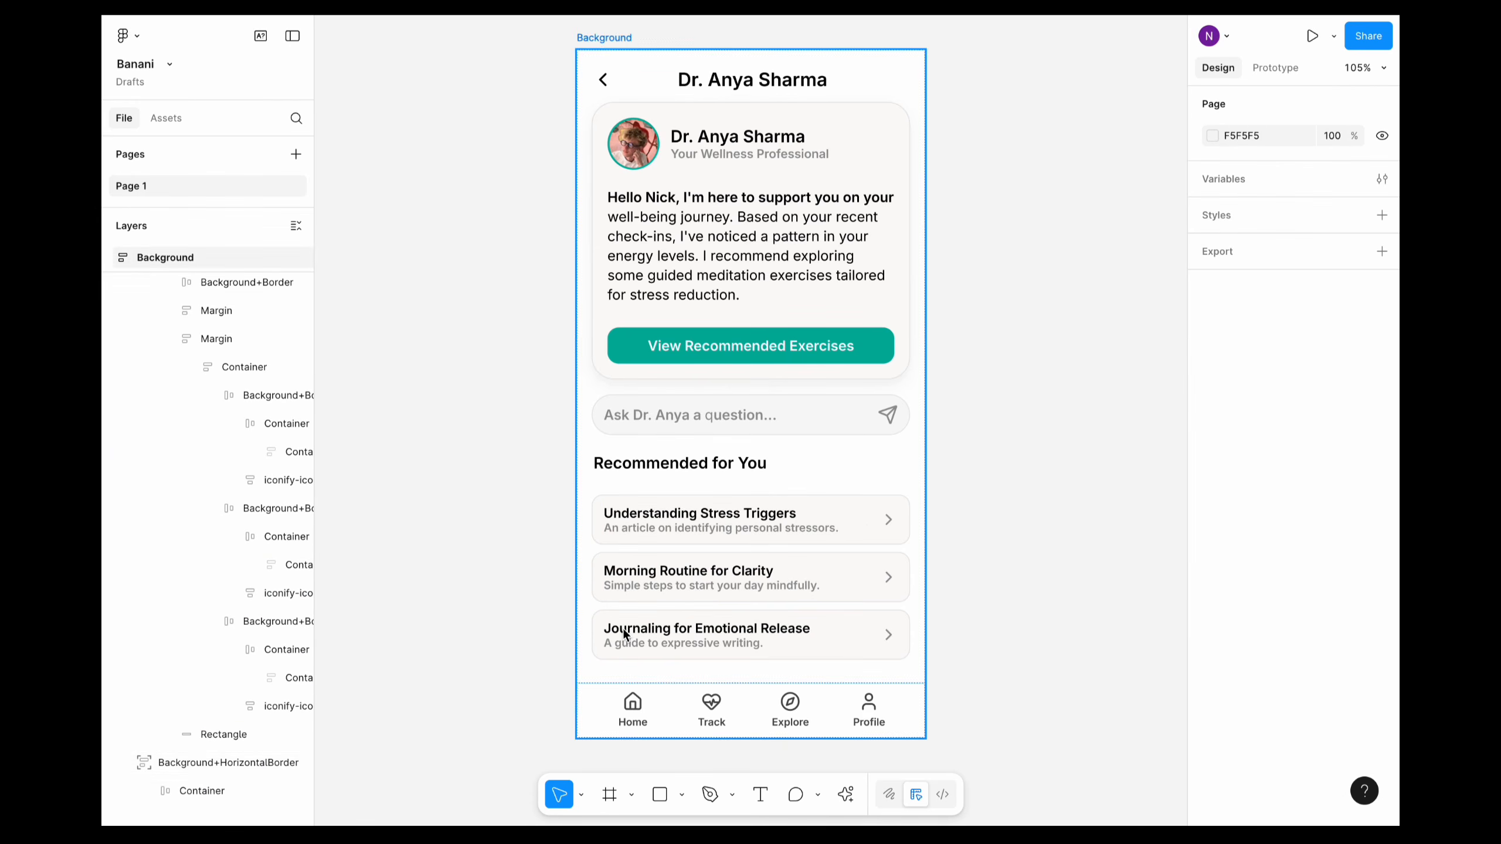
left_click(704, 701)
key("Delete")
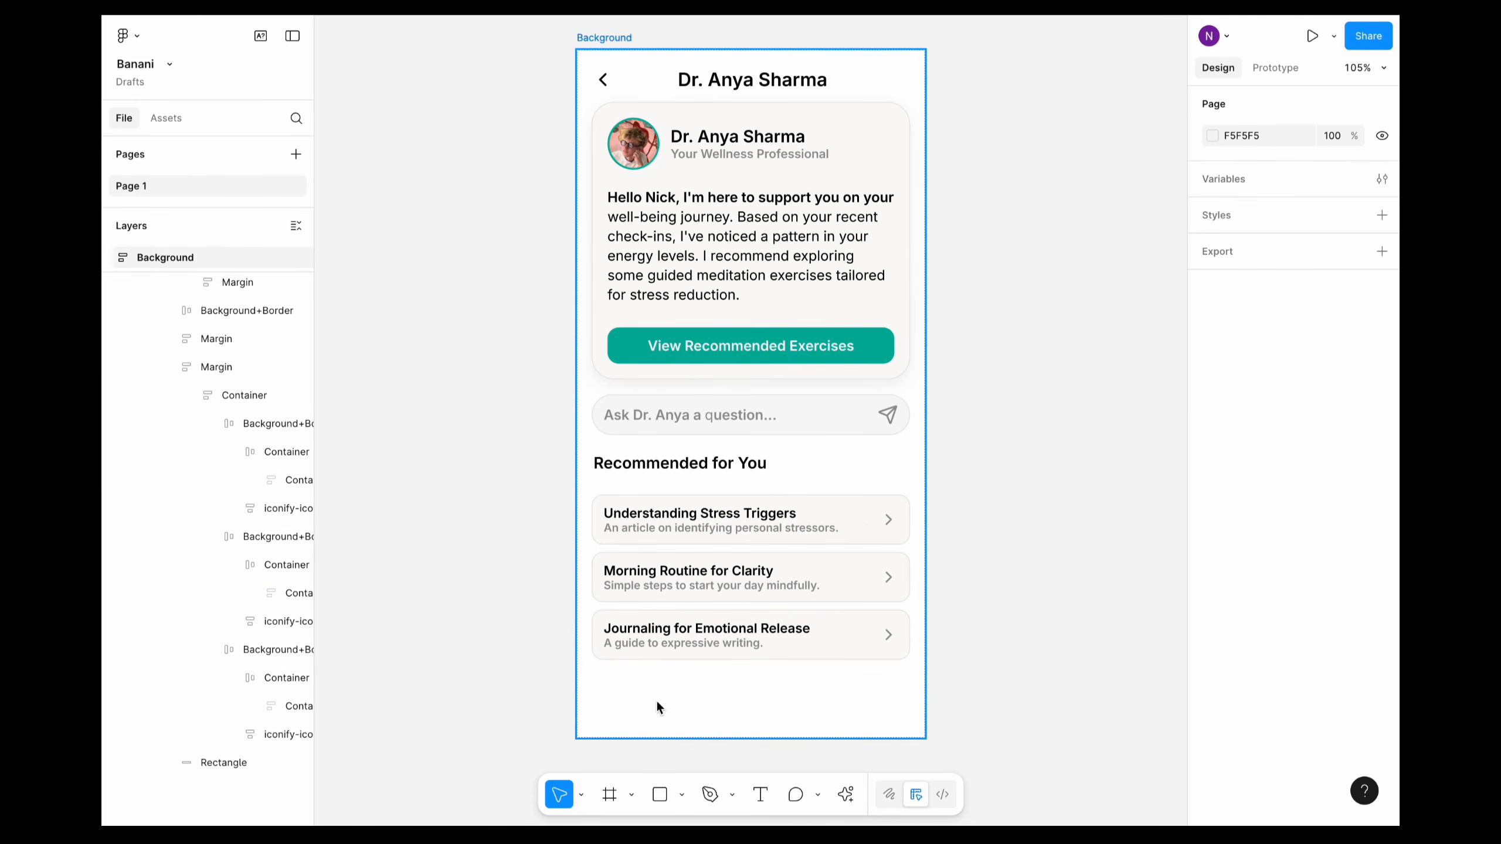
- Replace the consultation screen's header title with "Ask expert" and center-align the text
left_click(714, 79)
double_click(714, 78)
double_click(714, 78)
type("Ask")
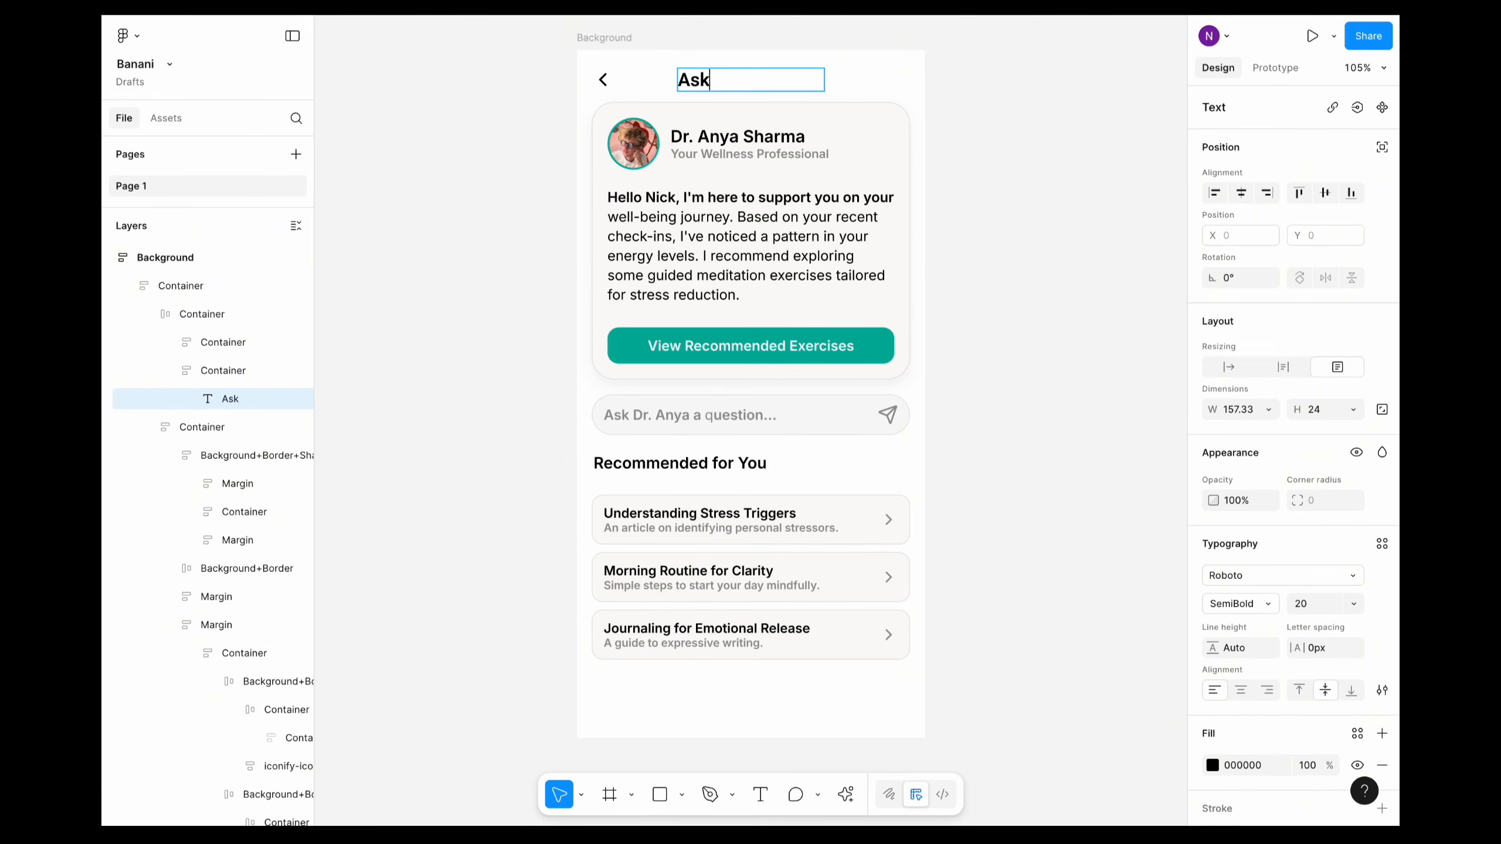
type(" expert")
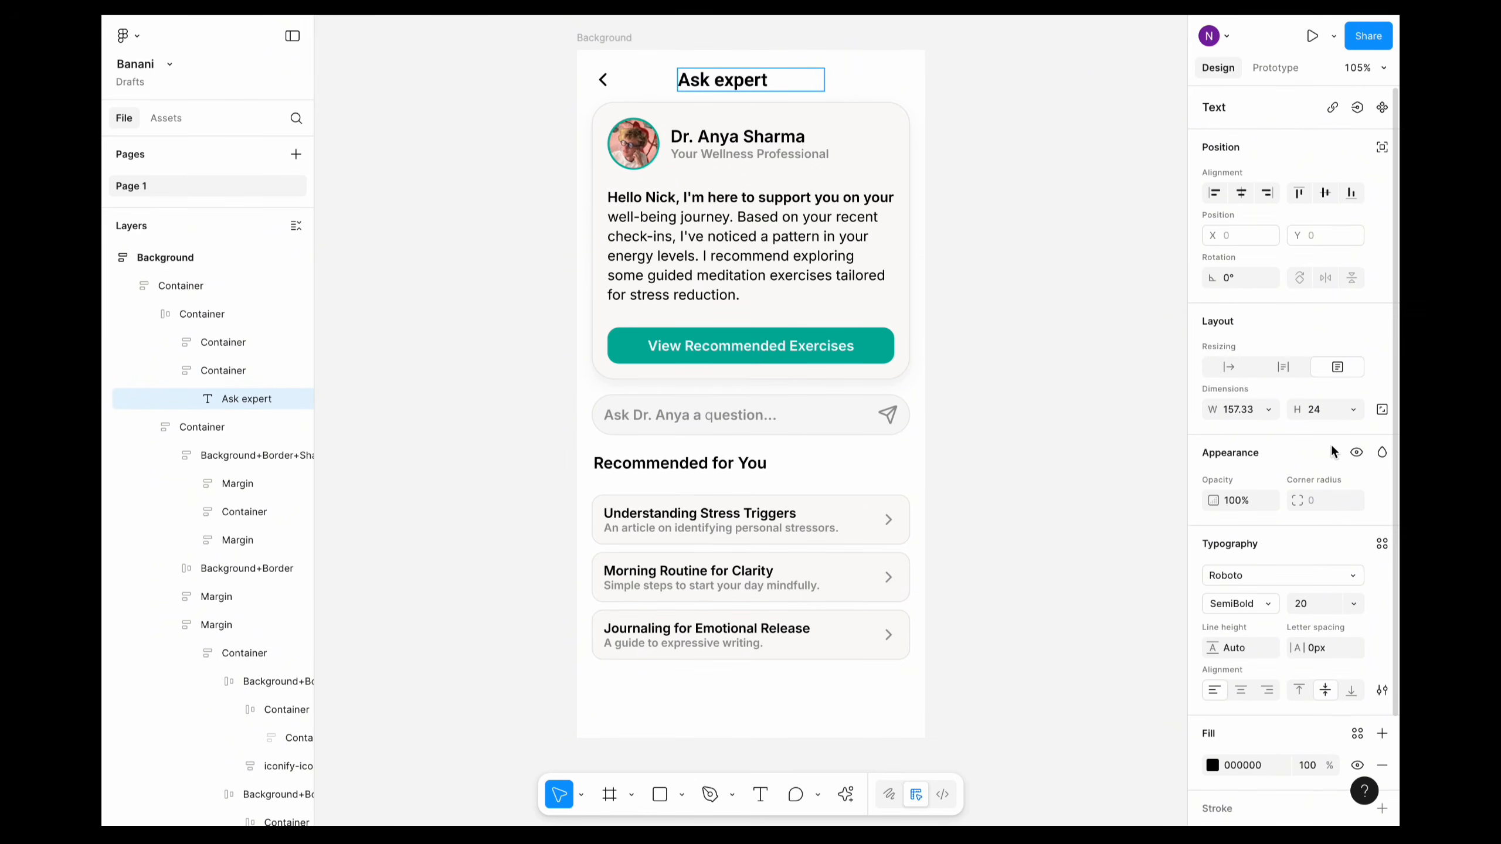
left_click(1242, 690)
key("Escape")
left_click(1050, 490)
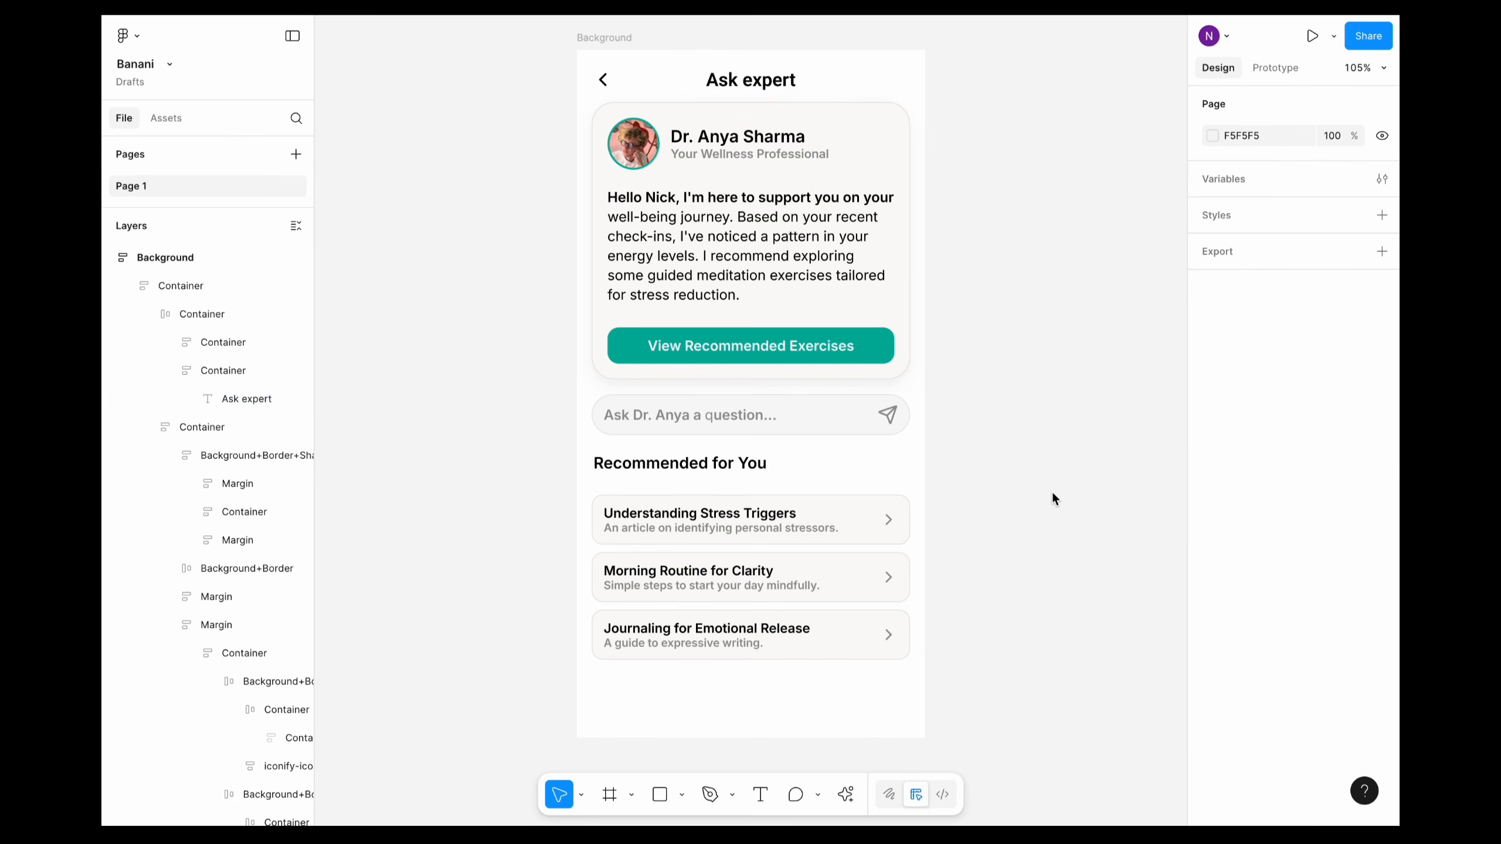